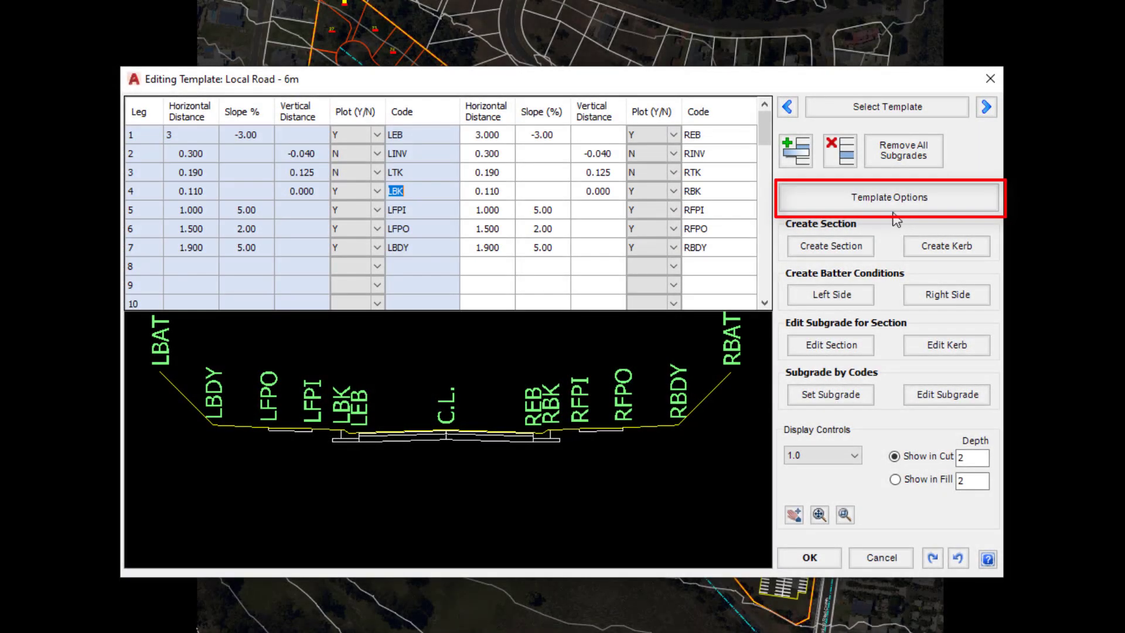
Create a new template named "Local Road 1" in the local library.
left_click(892, 201)
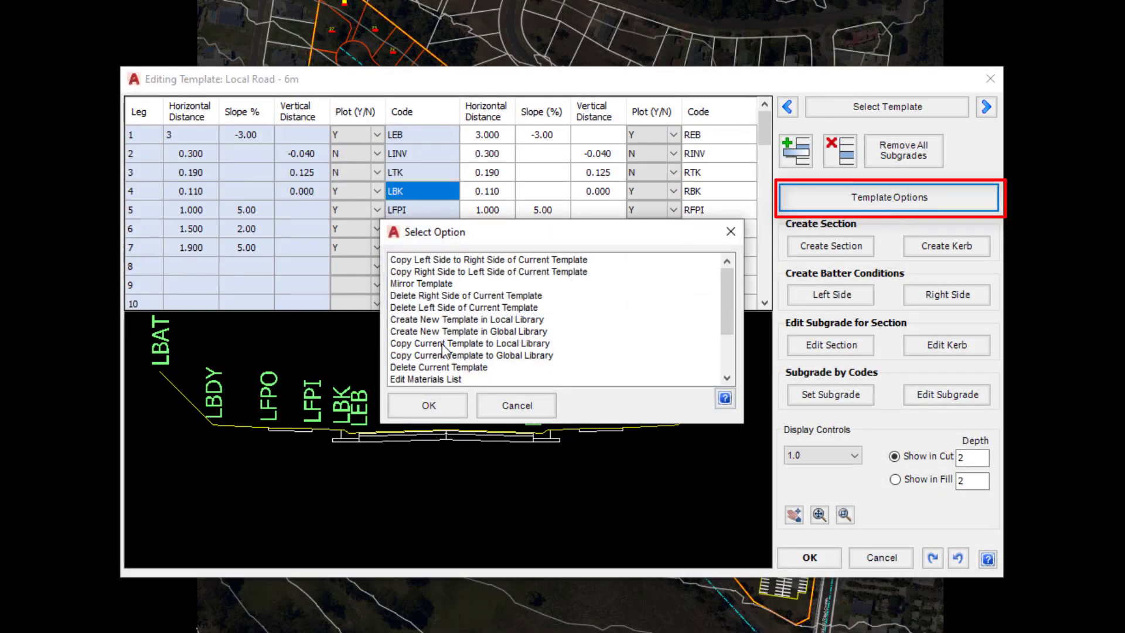
left_click(436, 321)
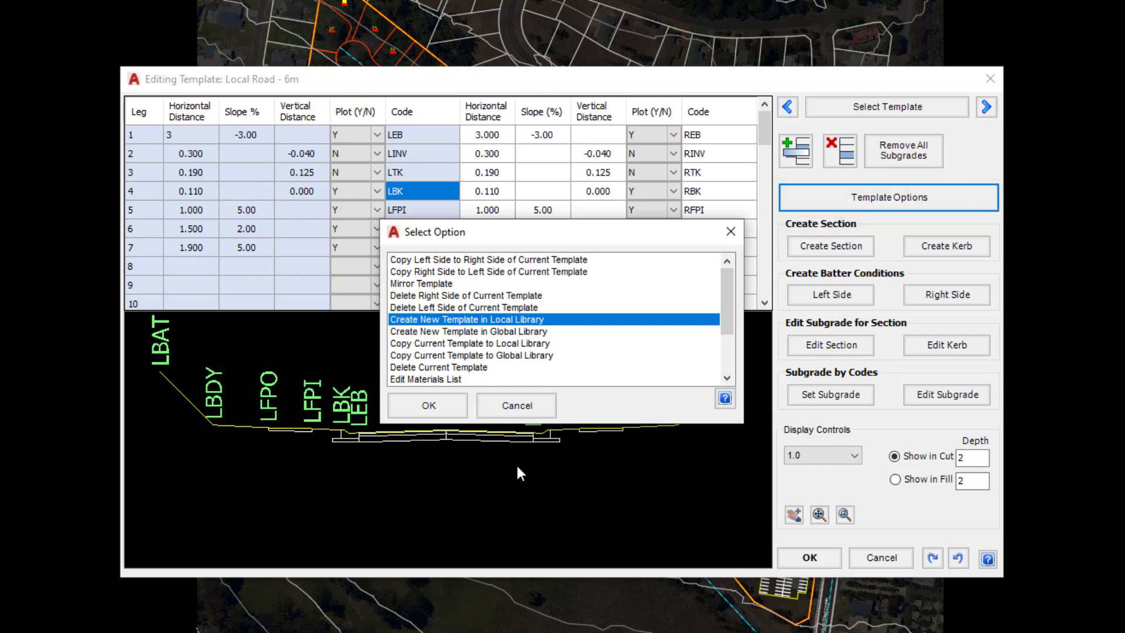
left_click(428, 406)
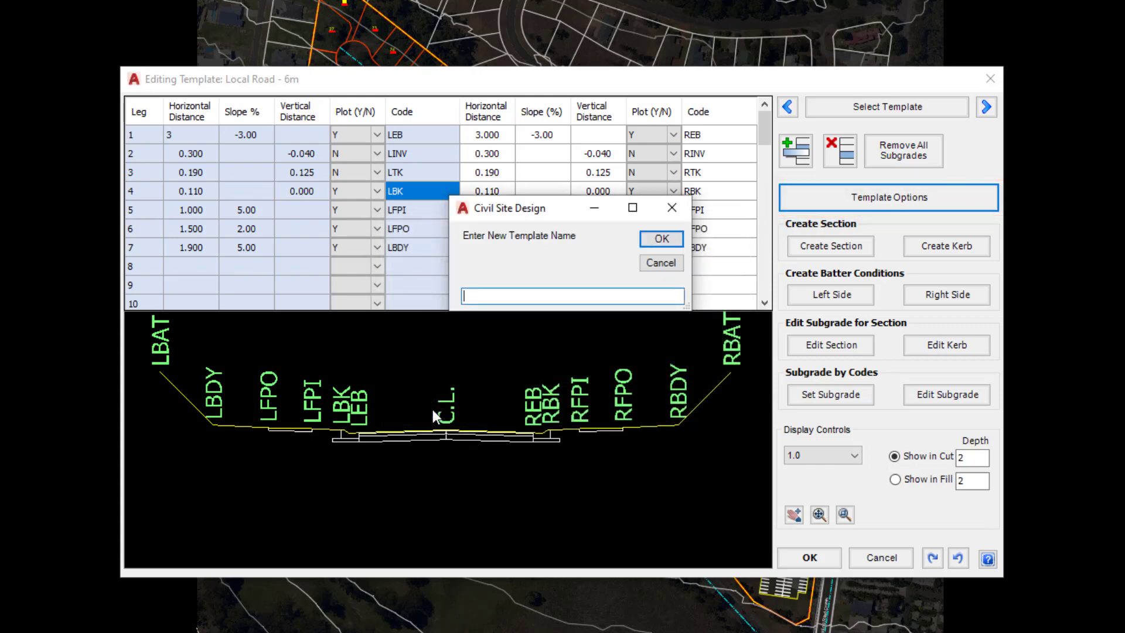
type("Road 1")
left_click(659, 240)
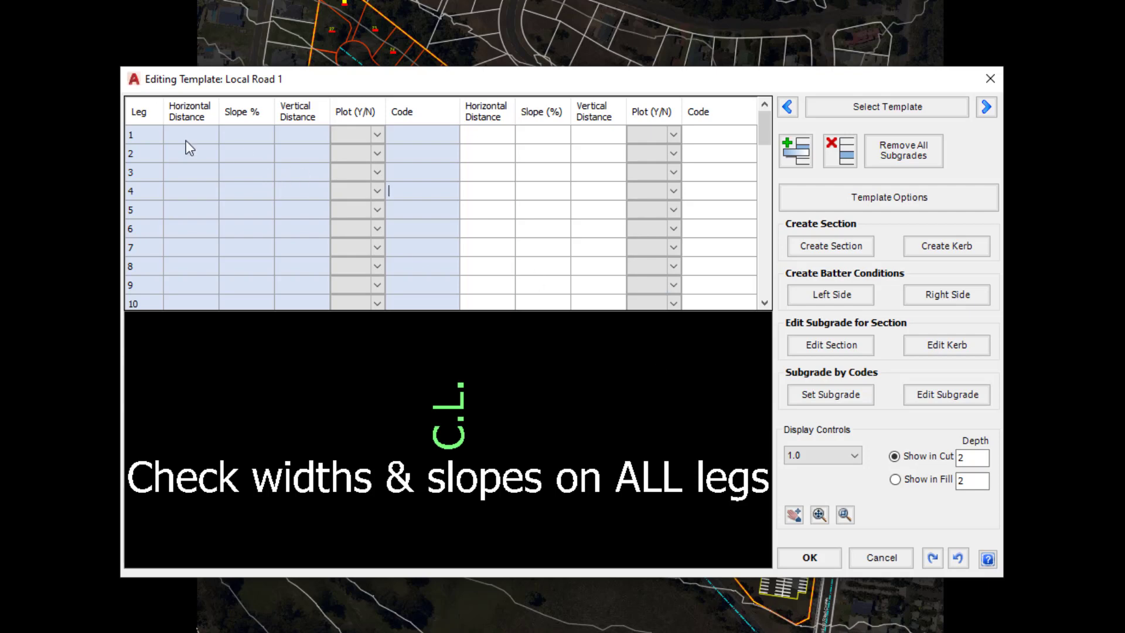
Add a plotted EB section to both sides, width 3, slope -3%, with 0.03 Asphalt, .1 FCR Class 2 and .2 FCR Class 3 layers.
left_click(494, 182)
left_click(864, 245)
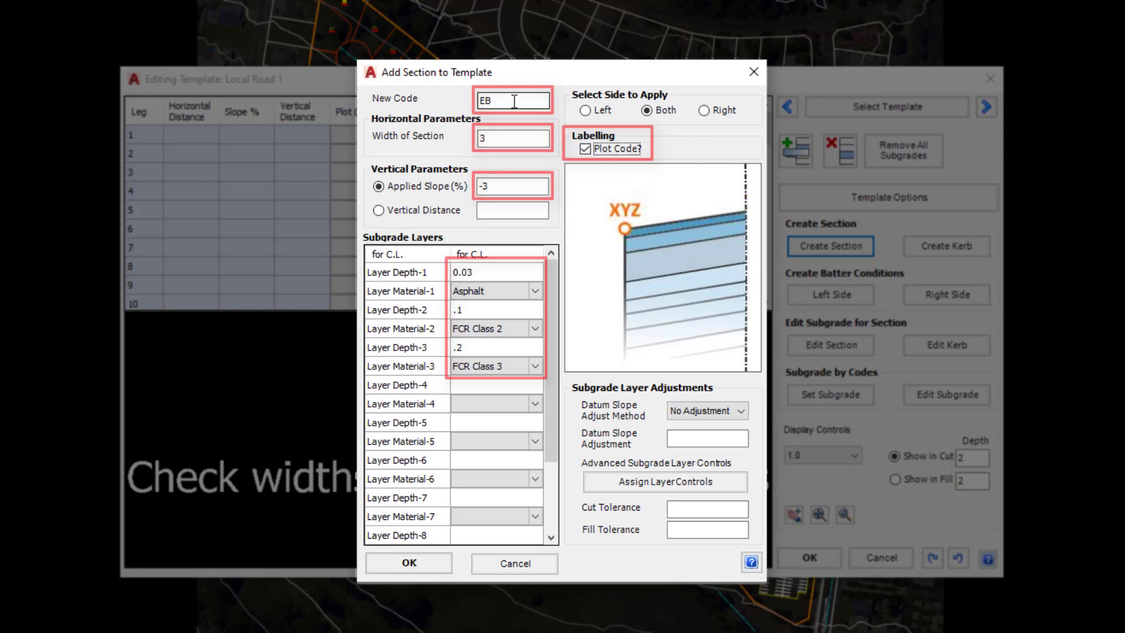
left_click(512, 139)
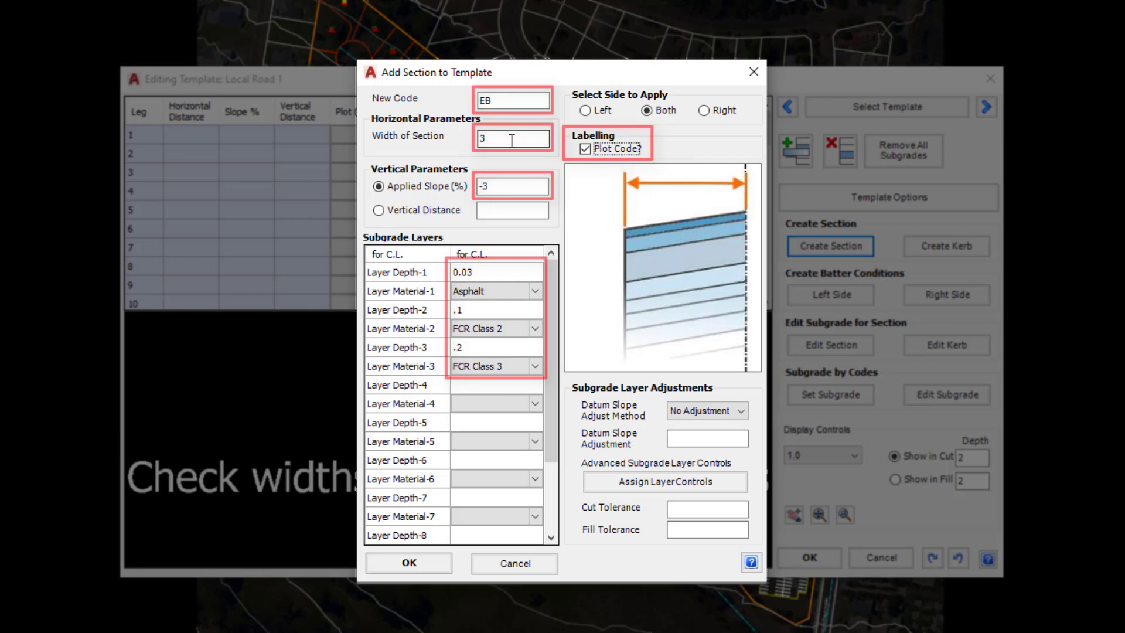
left_click(508, 186)
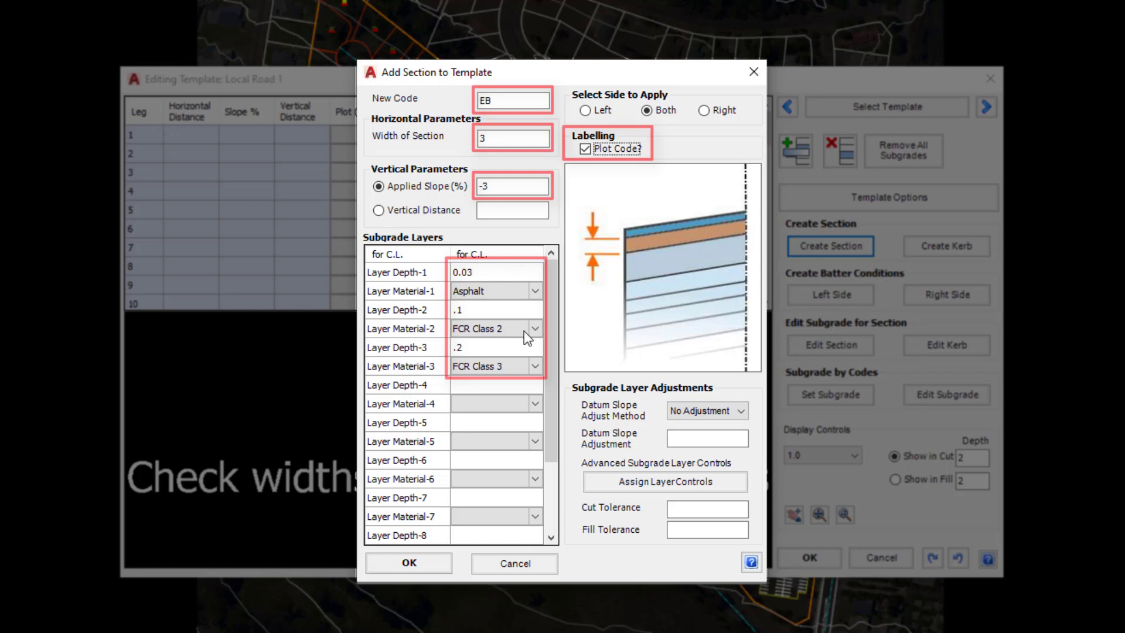
left_click(533, 292)
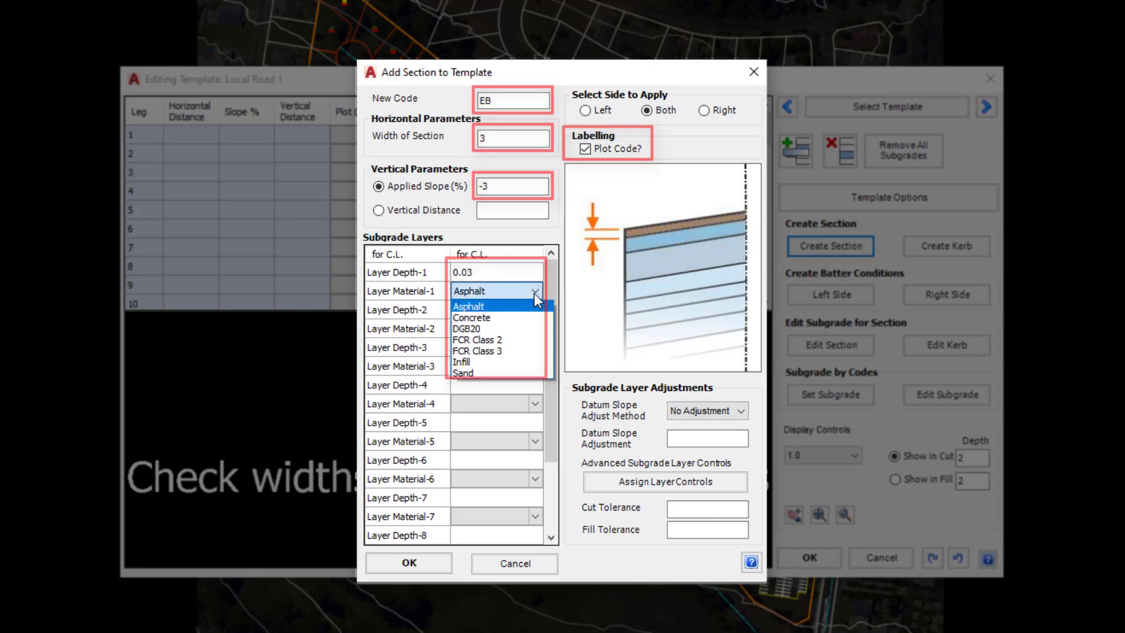
left_click(534, 293)
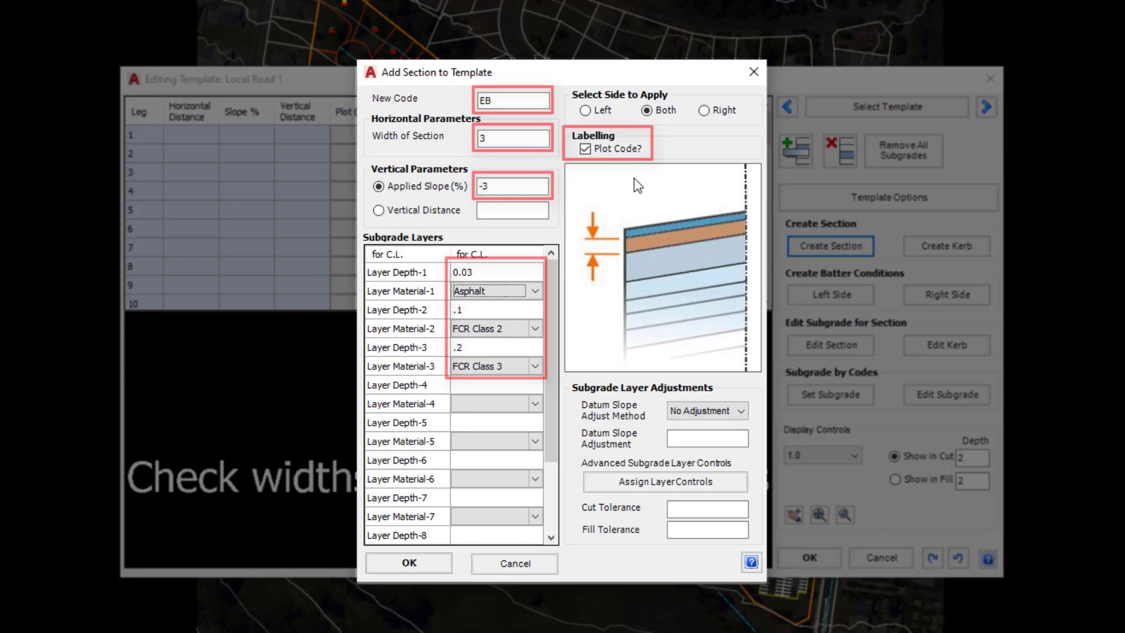
left_click(647, 111)
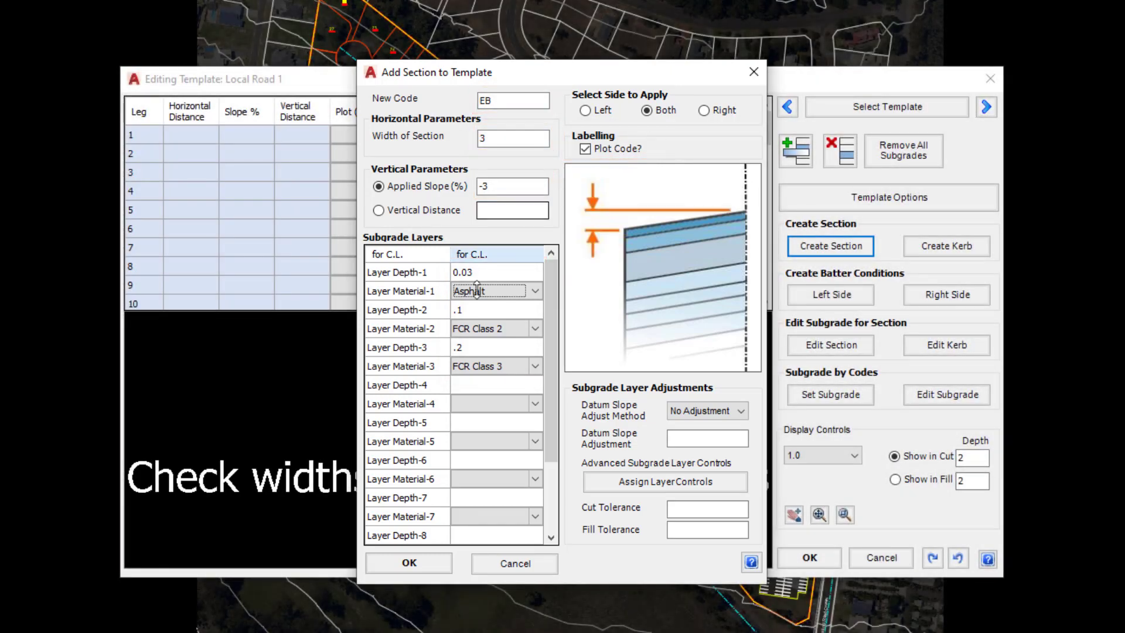
left_click(404, 563)
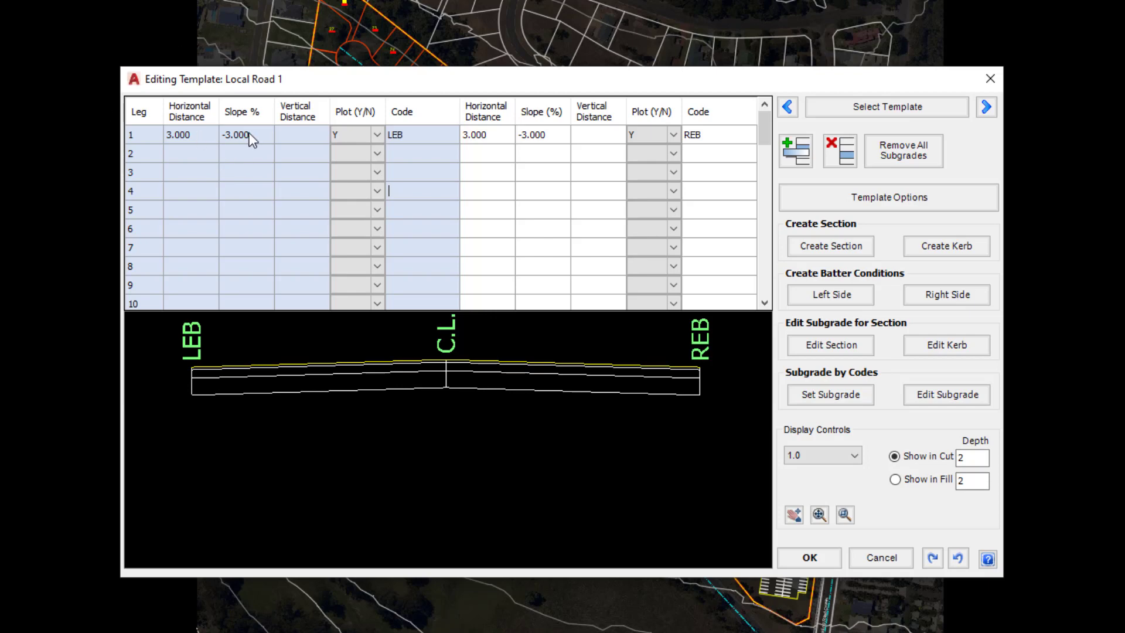
left_click(377, 134)
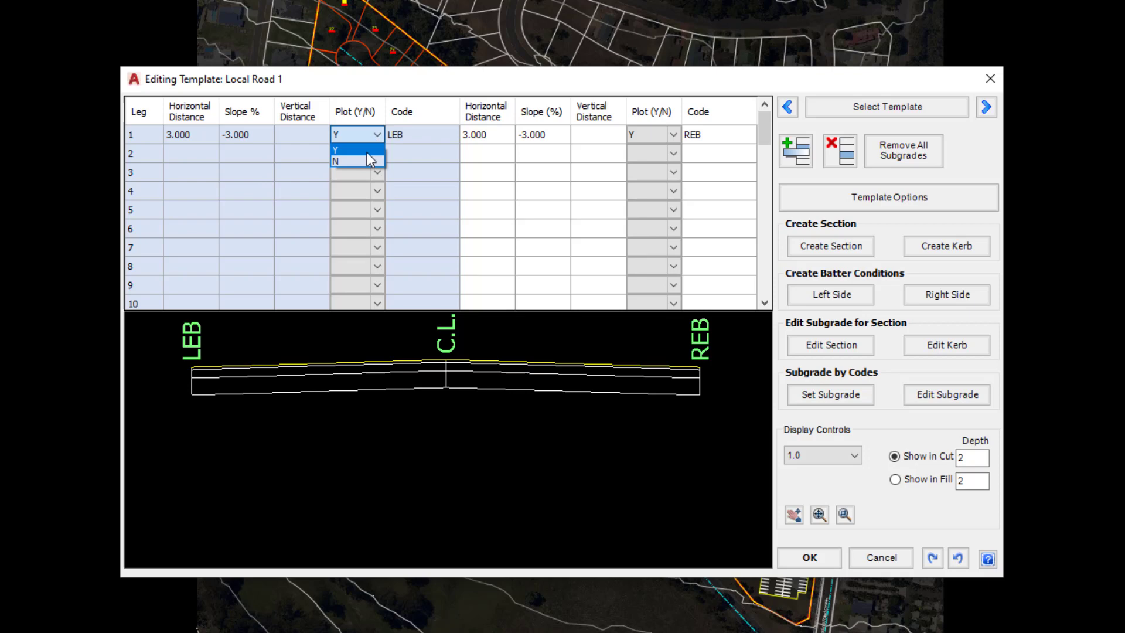
left_click(432, 80)
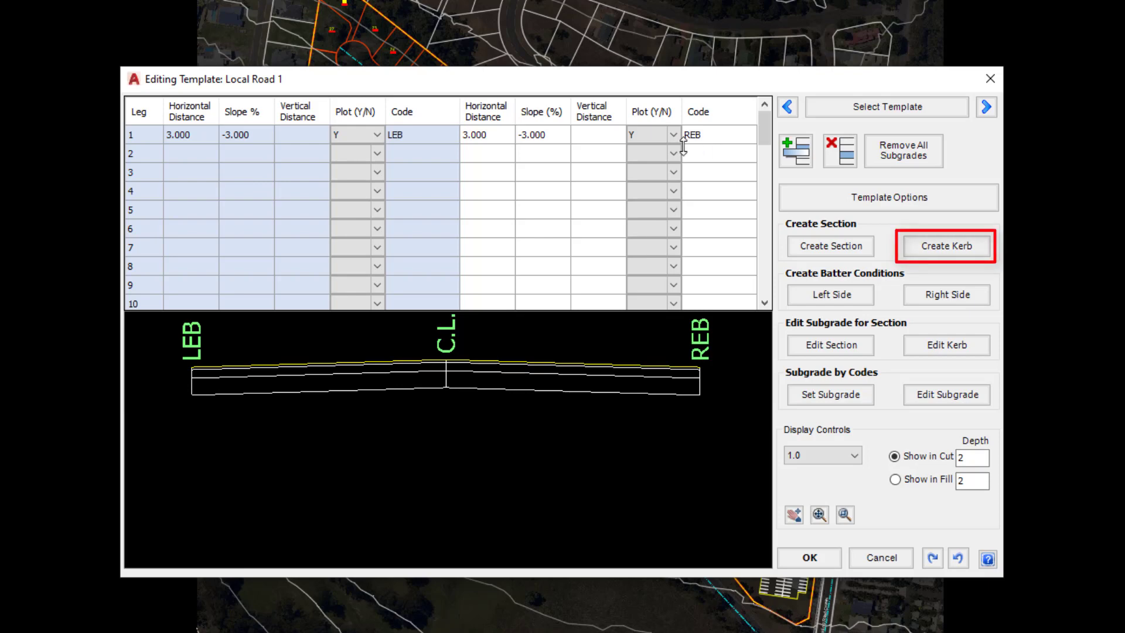
Add a Concrete kerb to both sides: INV .3/-.04, TK .19/.125, BK .11/0, kerb depth .2, subbase extension .15, .13 FCR Class 2 subgrade.
left_click(955, 249)
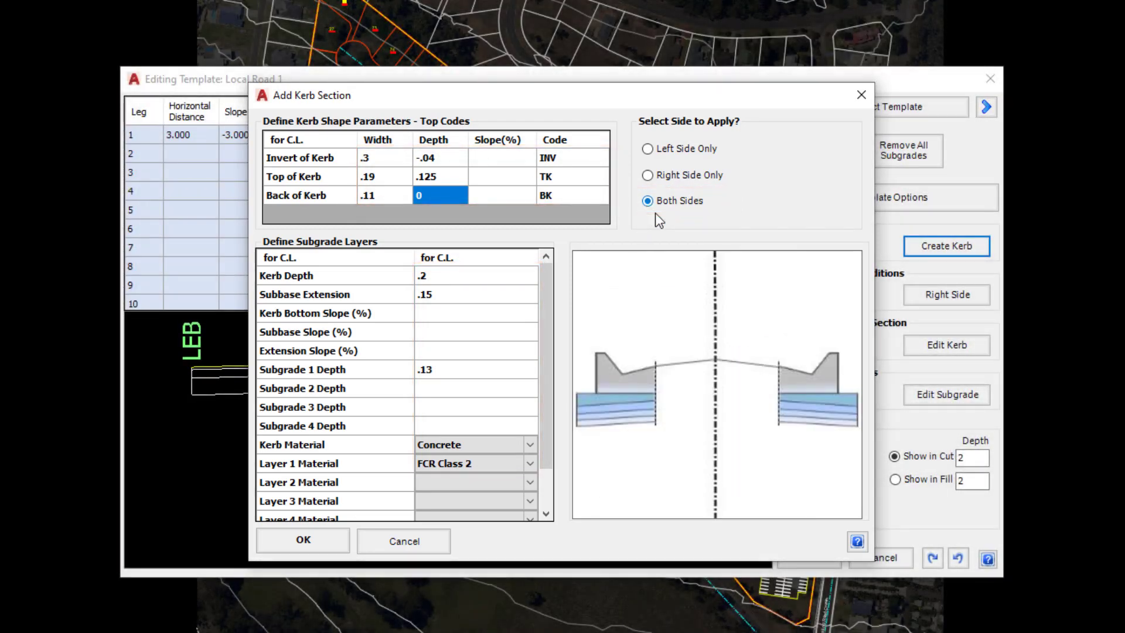
left_click(336, 531)
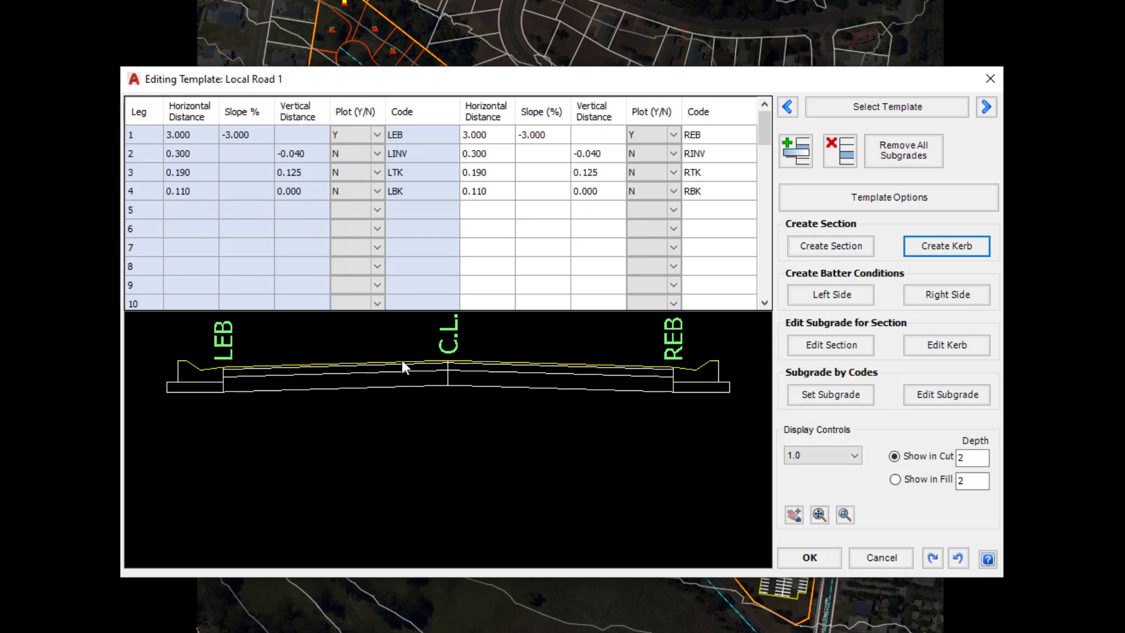
Set the plot option to Y for the back-of-kerb codes LBK and RBK on leg 4.
left_click(374, 191)
left_click(354, 206)
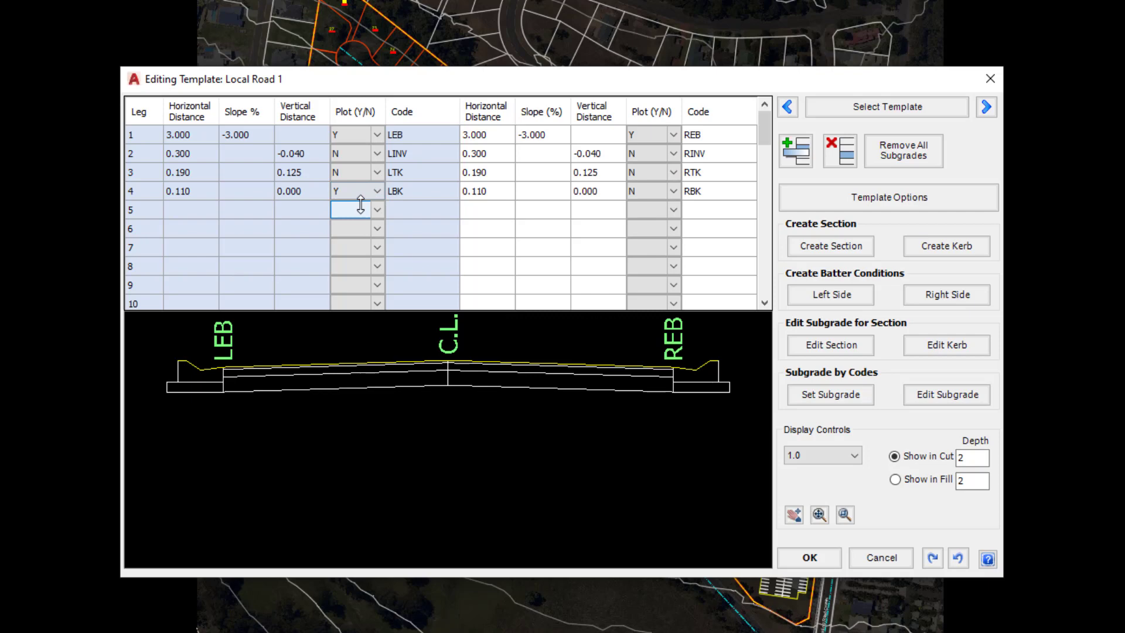
left_click(673, 192)
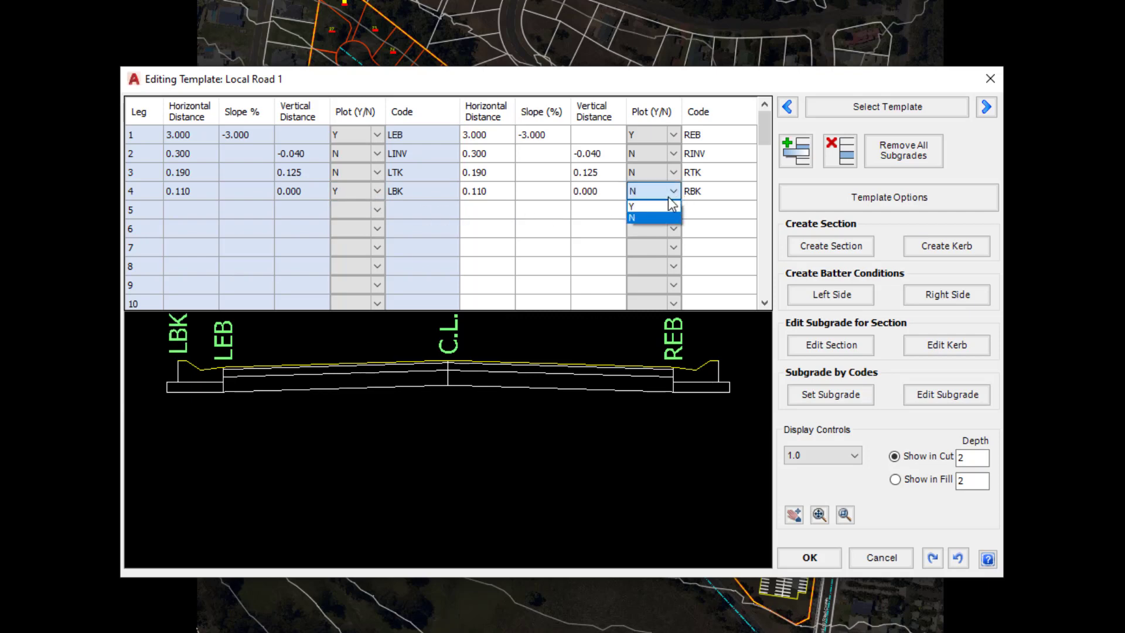
left_click(661, 201)
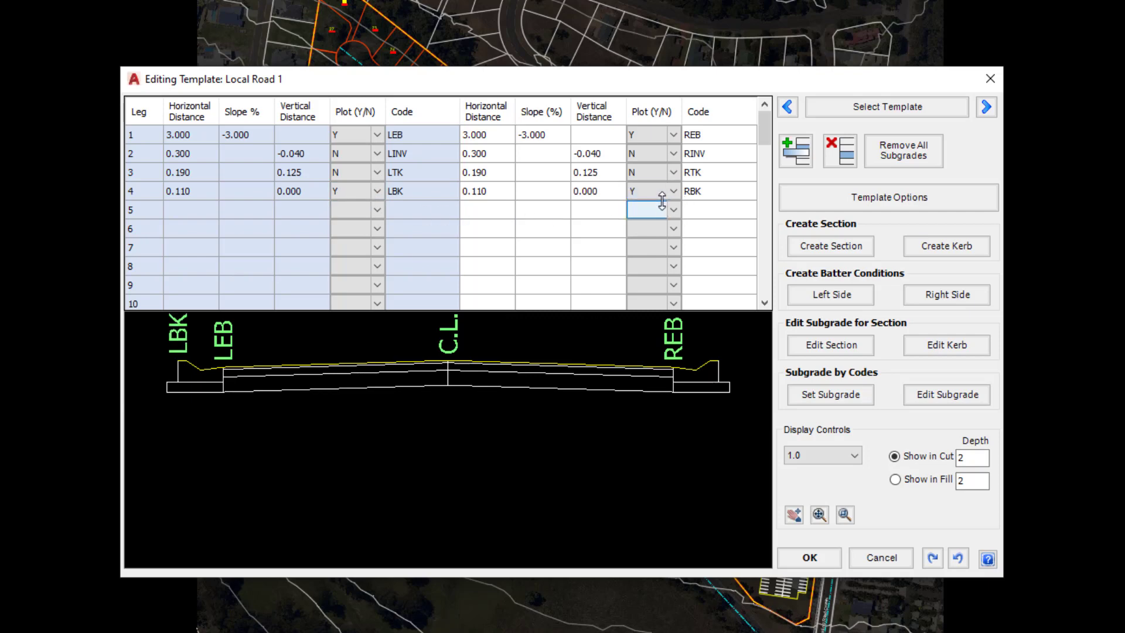
left_click(525, 380)
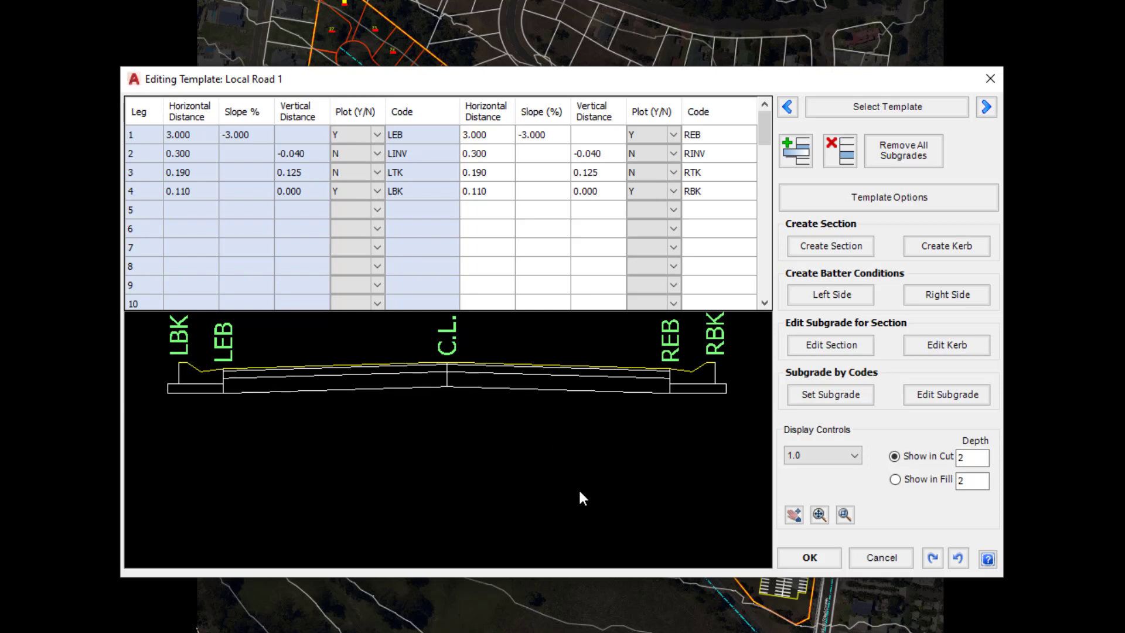
Review the subgrade layers of the section between C.L. and LEB and the option to apply edits to both sides, without applying changes.
left_click(328, 371)
left_click(349, 375)
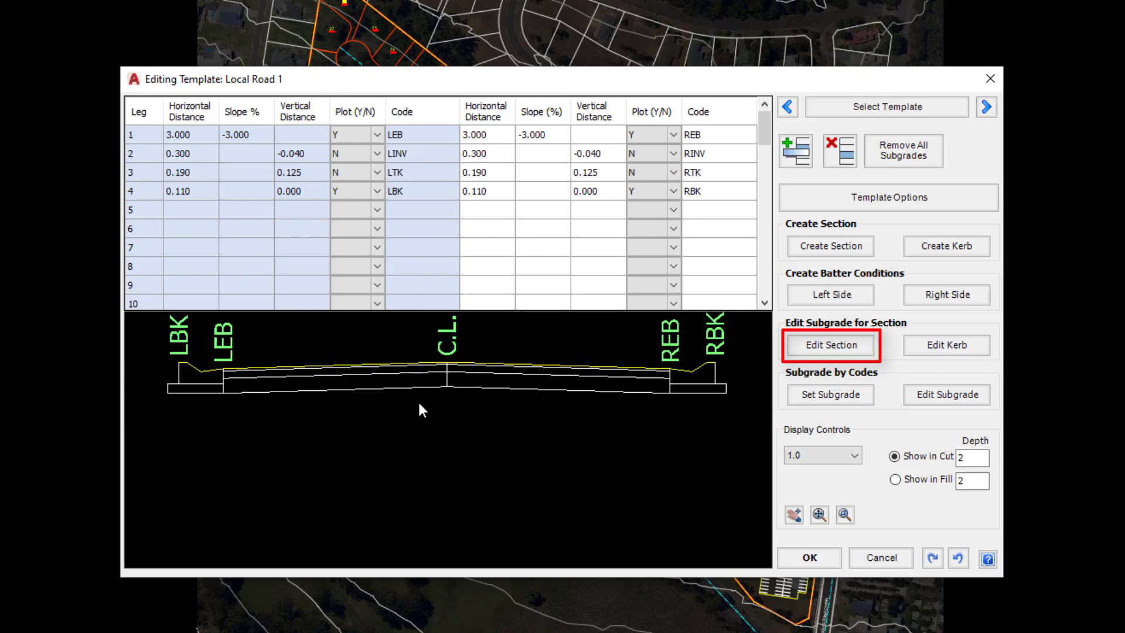
left_click(866, 351)
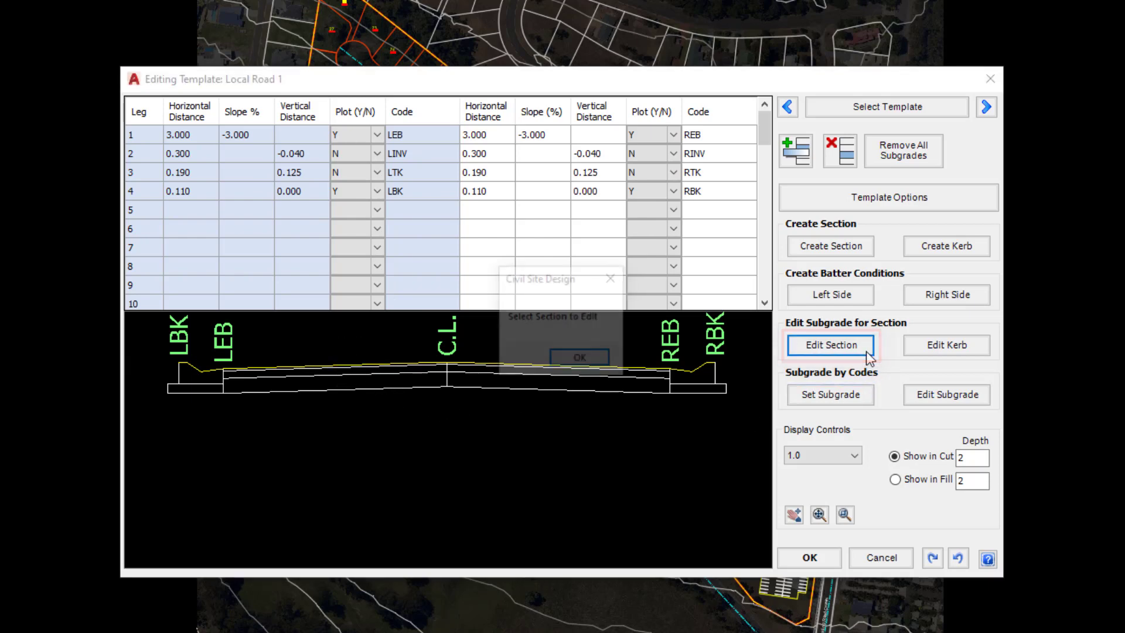
left_click(602, 357)
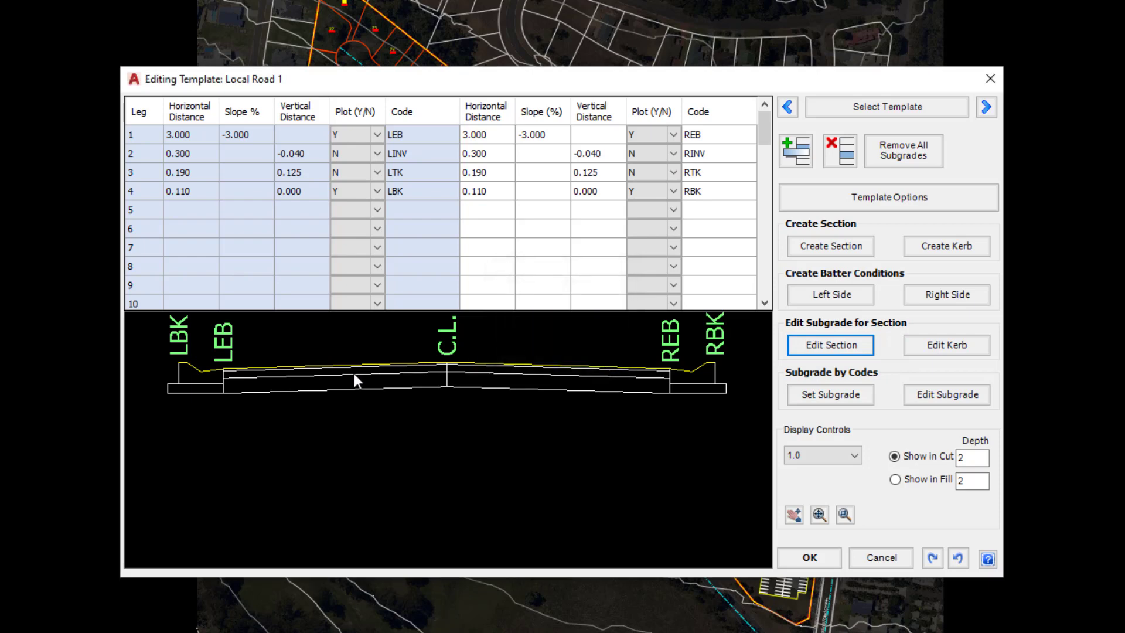
left_click(320, 373)
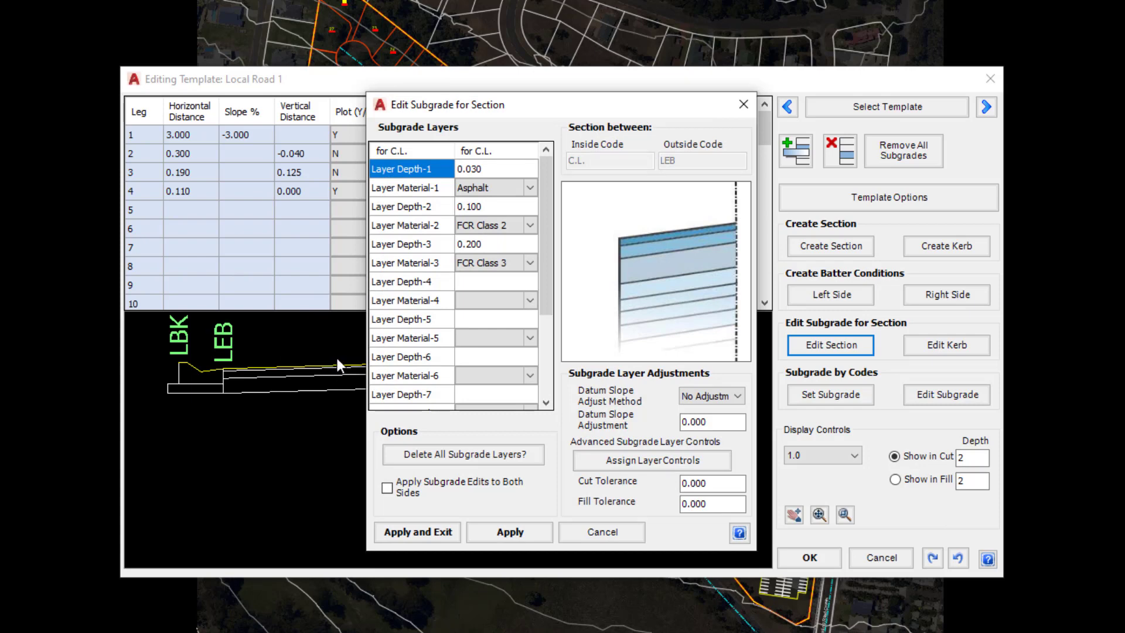
left_click(529, 188)
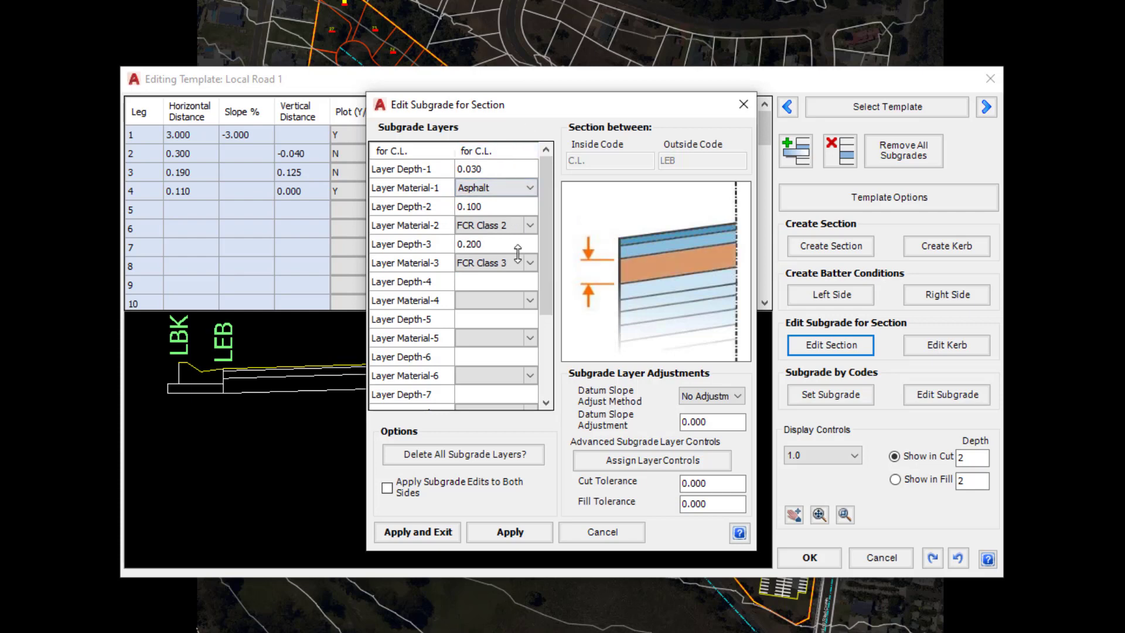
left_click(387, 489)
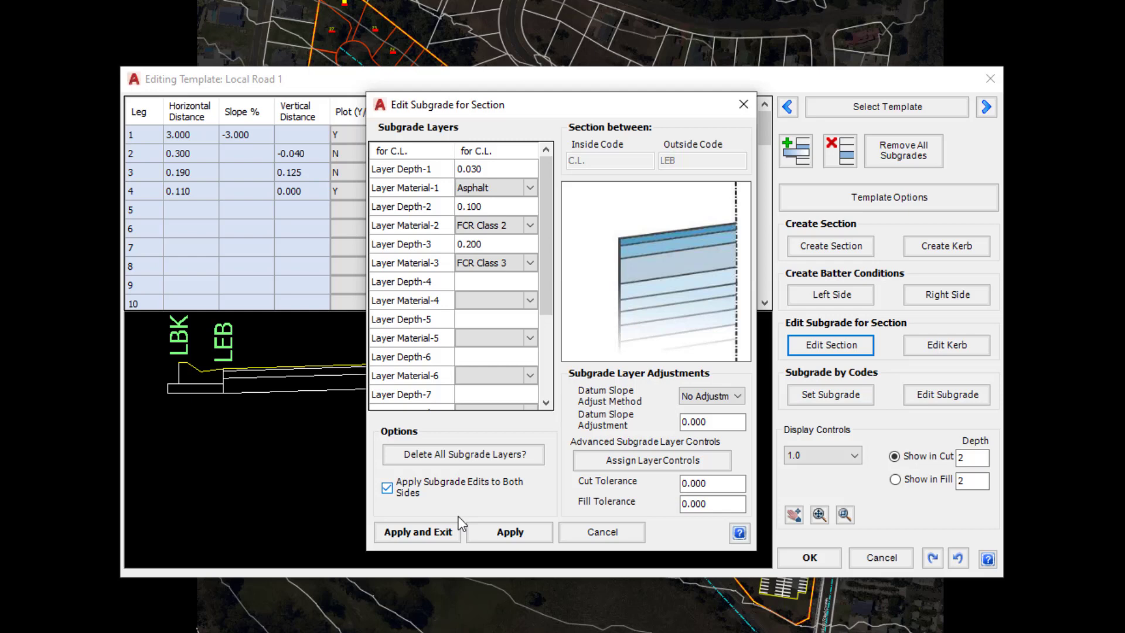
left_click(587, 531)
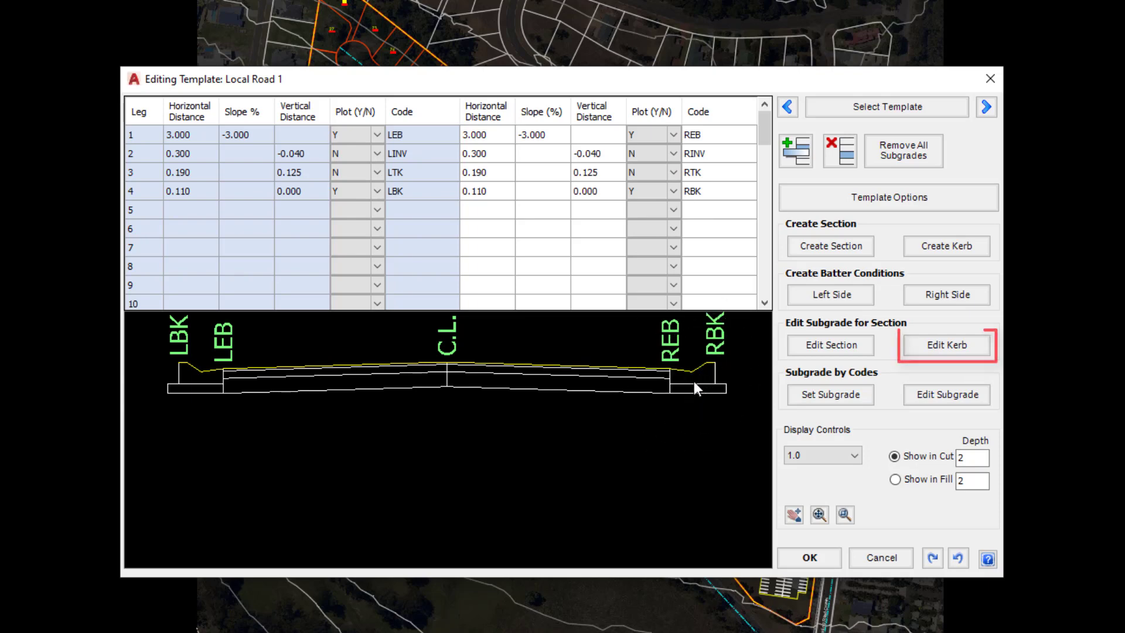
Review the subgrade details of the kerb between REB and RBK without applying changes.
left_click(982, 353)
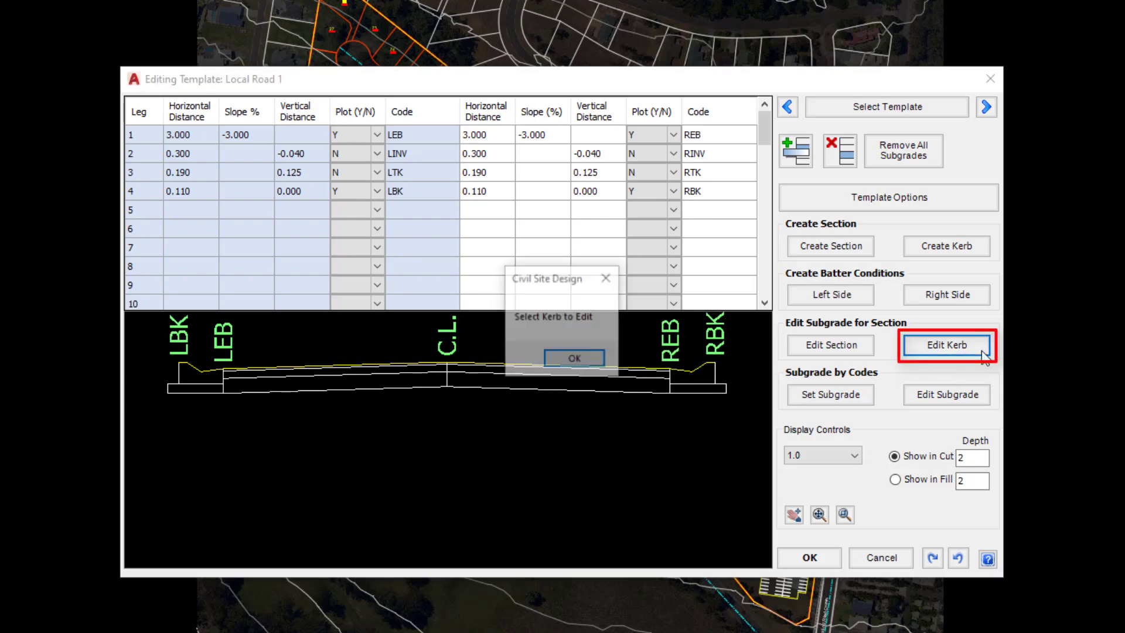
left_click(593, 359)
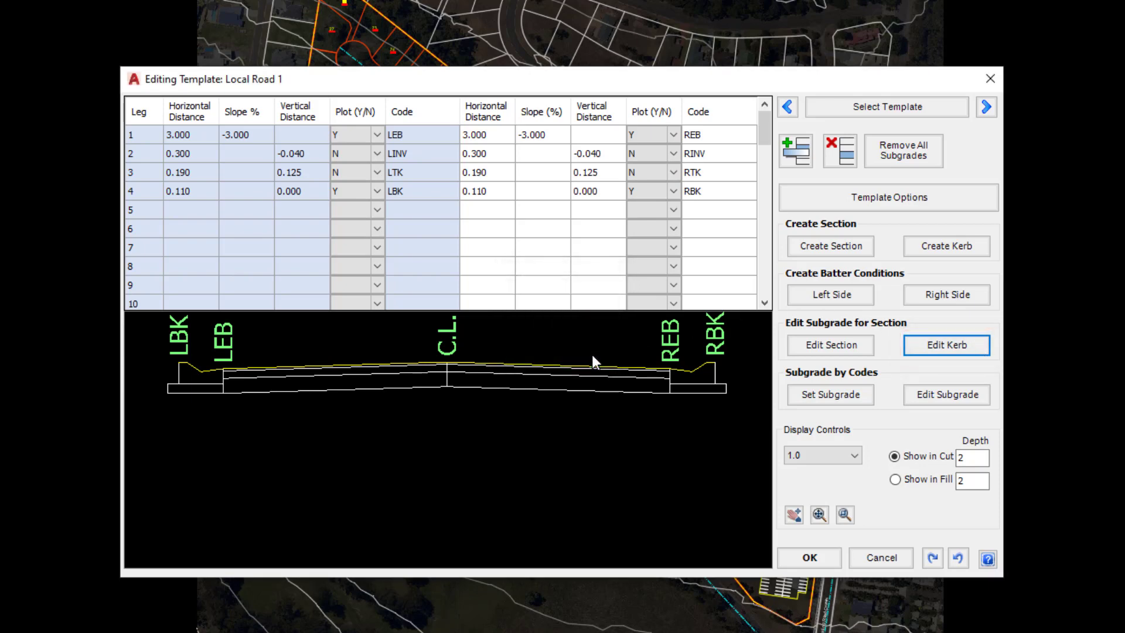
left_click(691, 384)
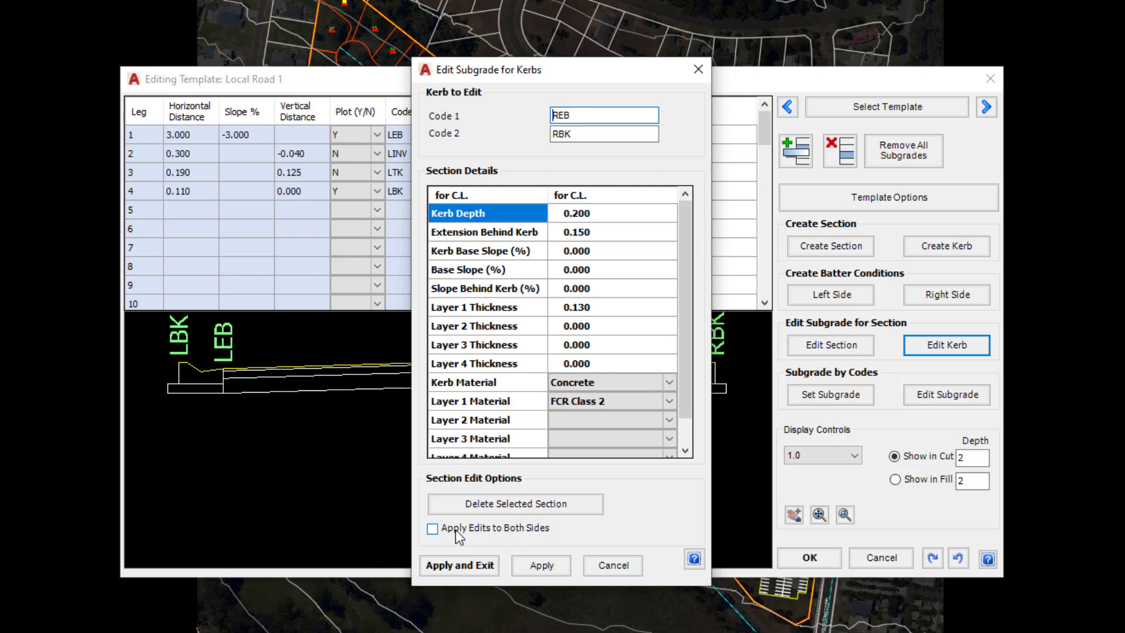
left_click(613, 565)
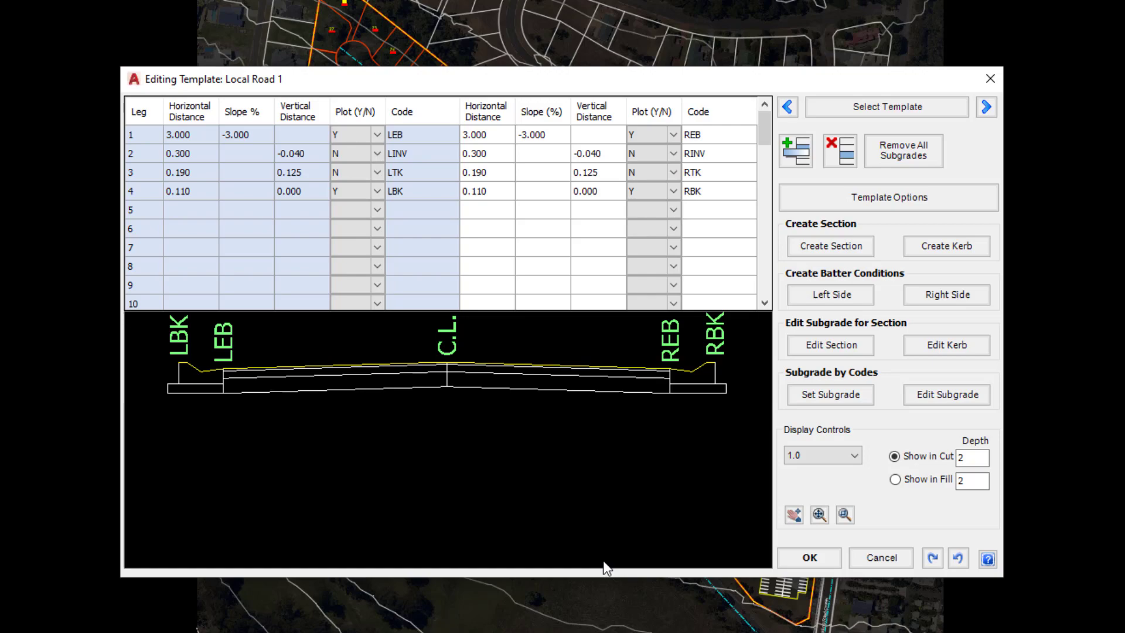
Add section FPI to both sides with width 1, applied slope 5%, no subgrade layers and its code plotted.
left_click(870, 251)
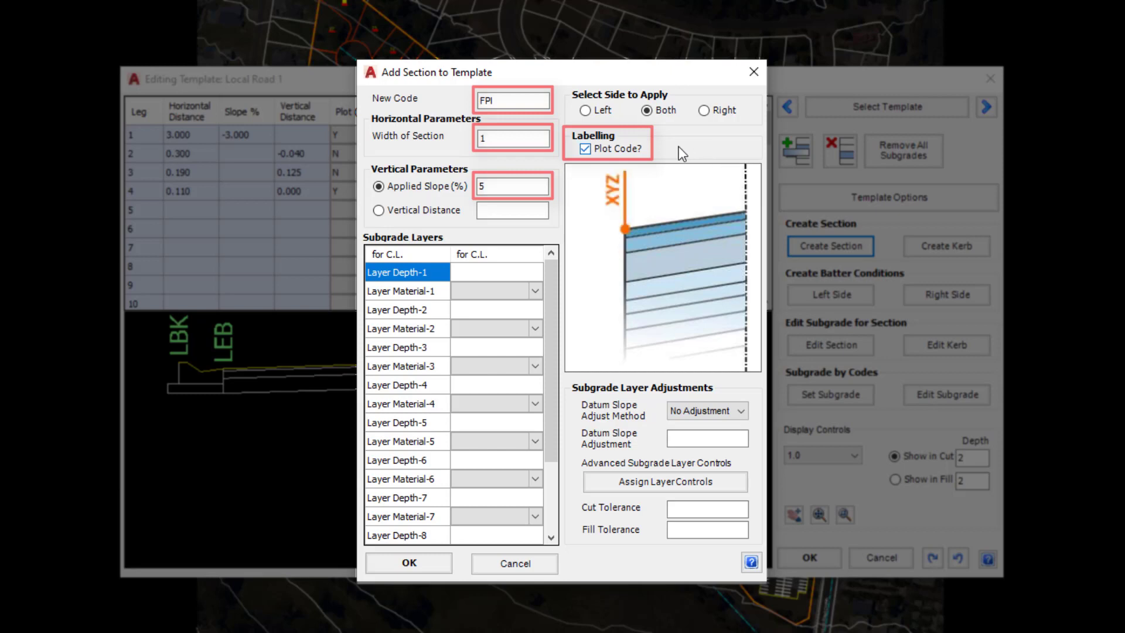
mouse_move(525, 134)
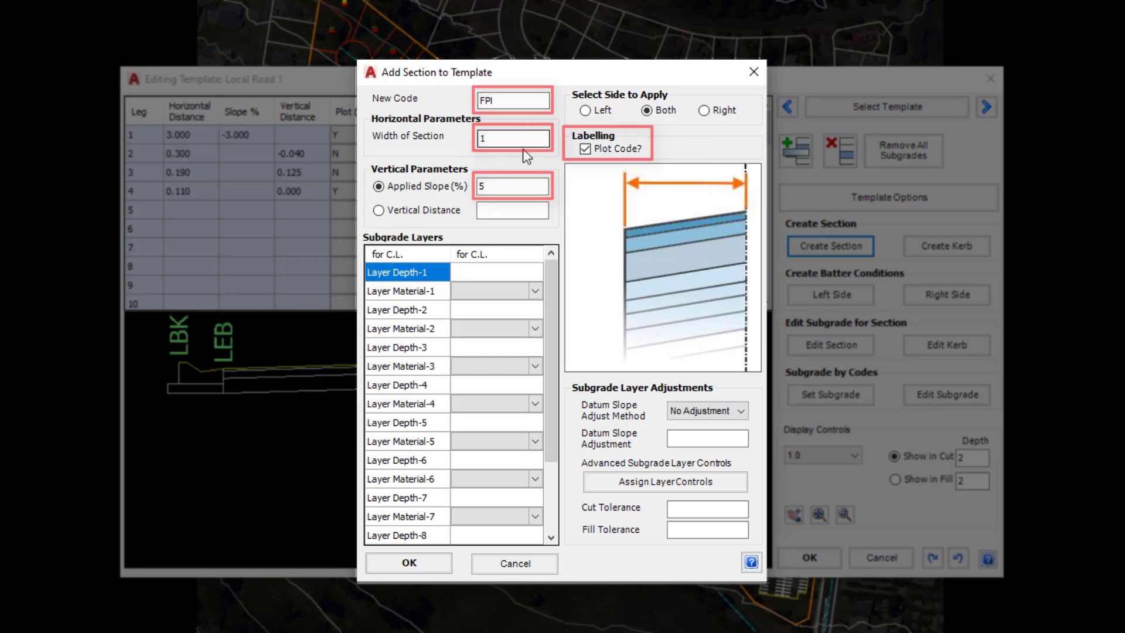
mouse_move(519, 181)
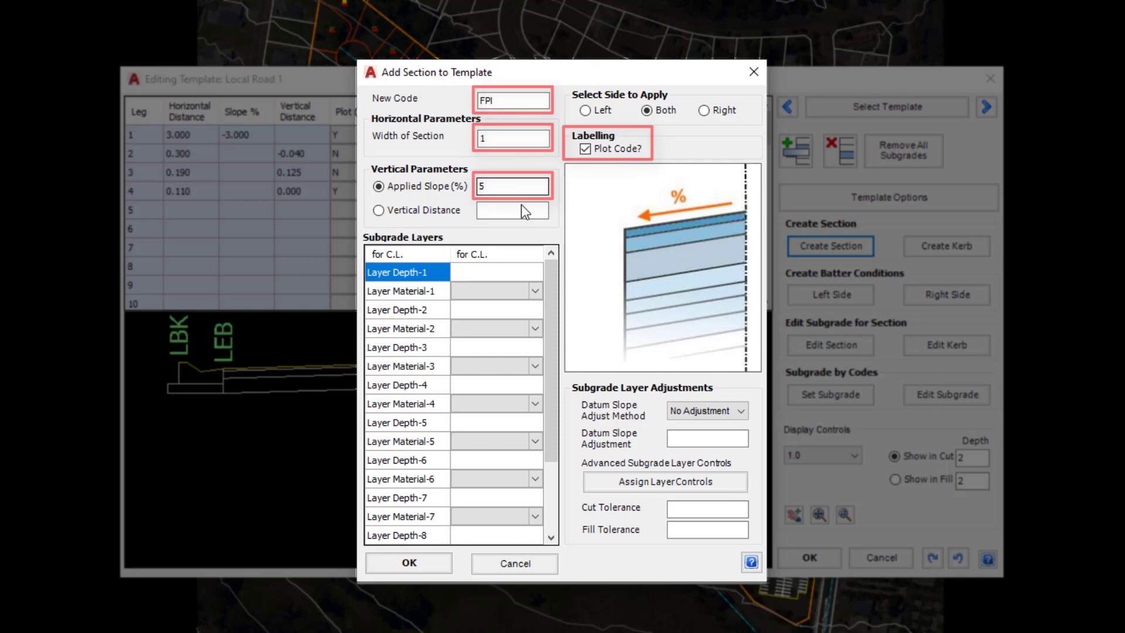
mouse_move(527, 274)
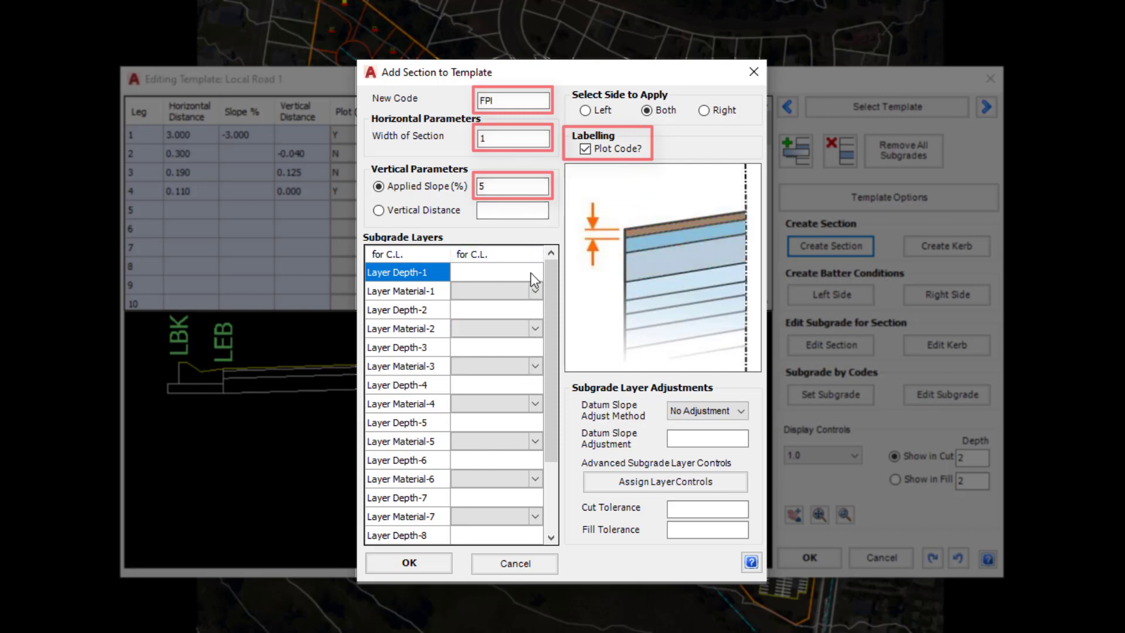
mouse_move(631, 133)
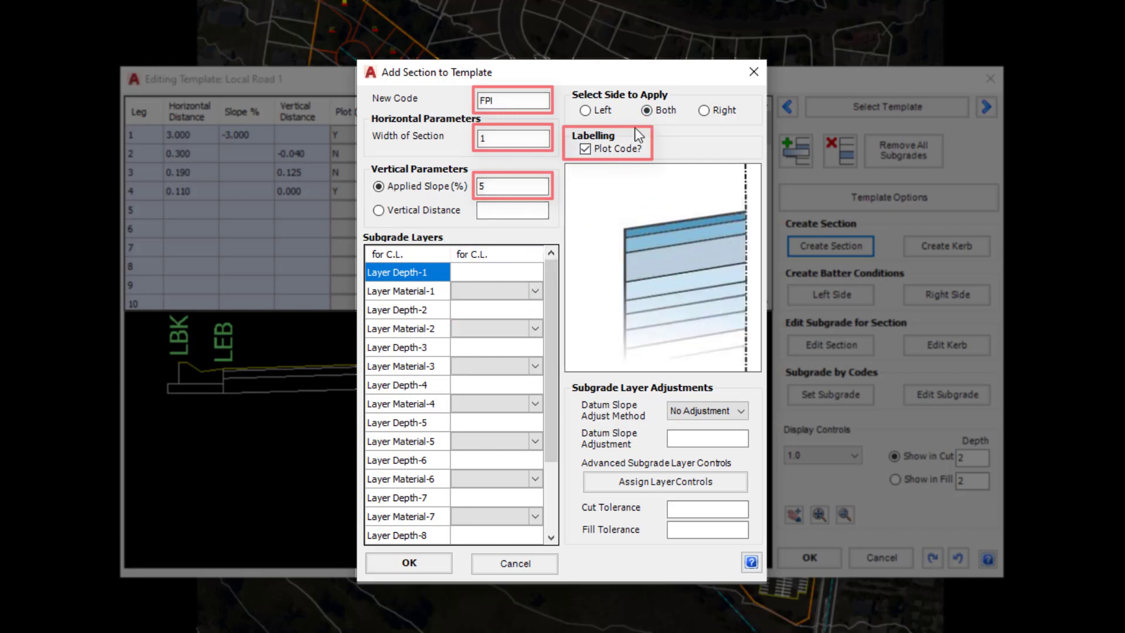
mouse_move(600, 149)
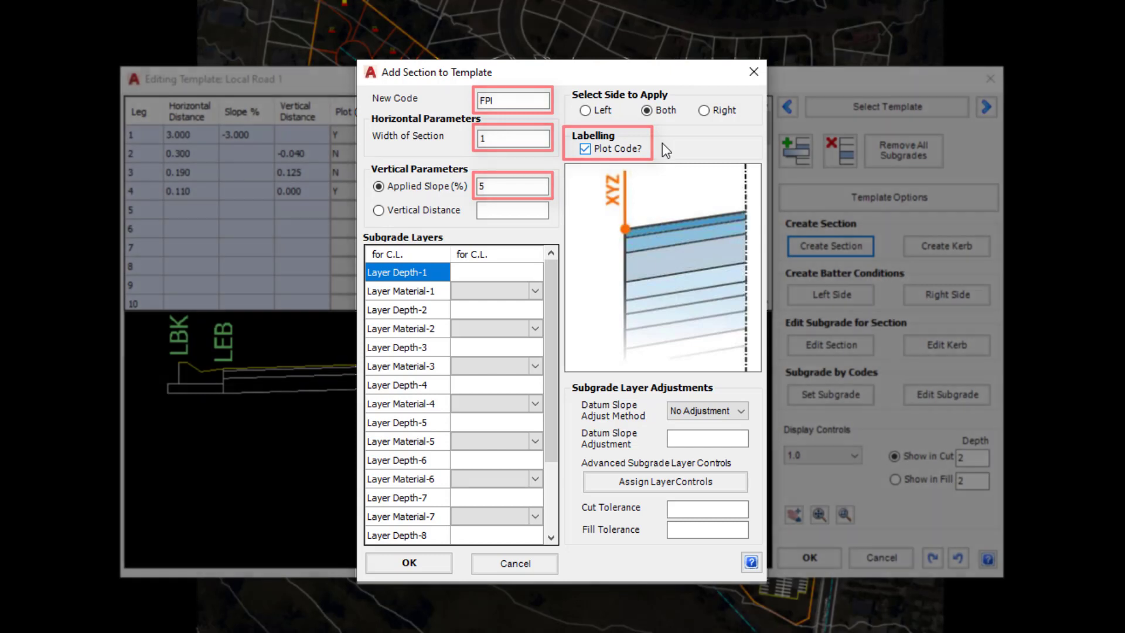
left_click(412, 563)
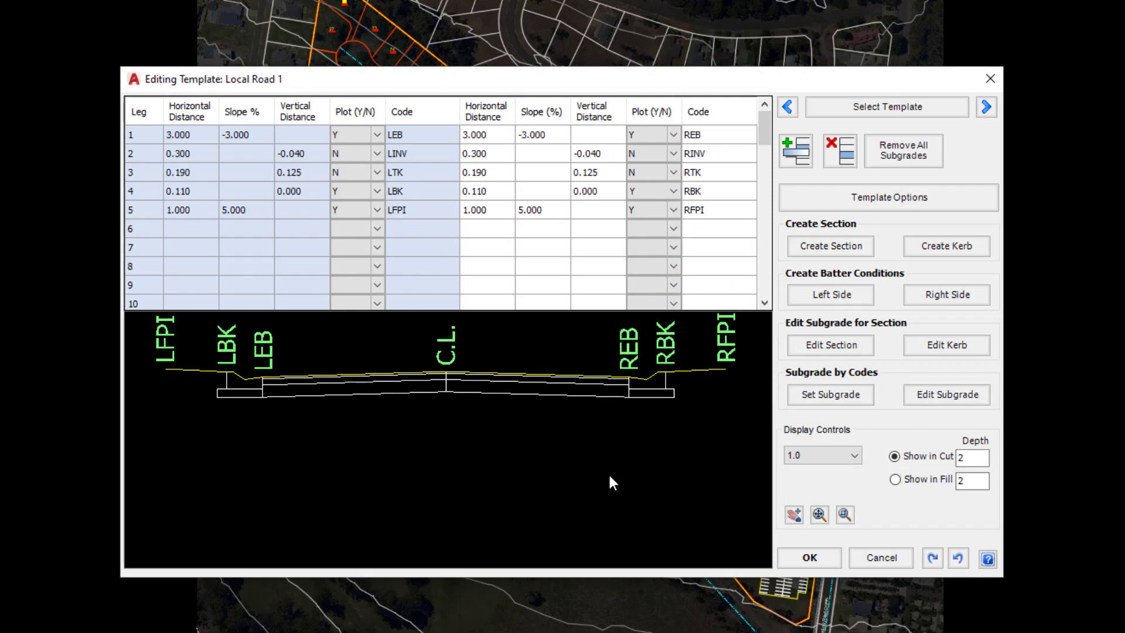
Add section FPO to both sides: width 1.5, applied slope 2.5%, a .1 deep Concrete subgrade layer, and its code plotted.
left_click(844, 245)
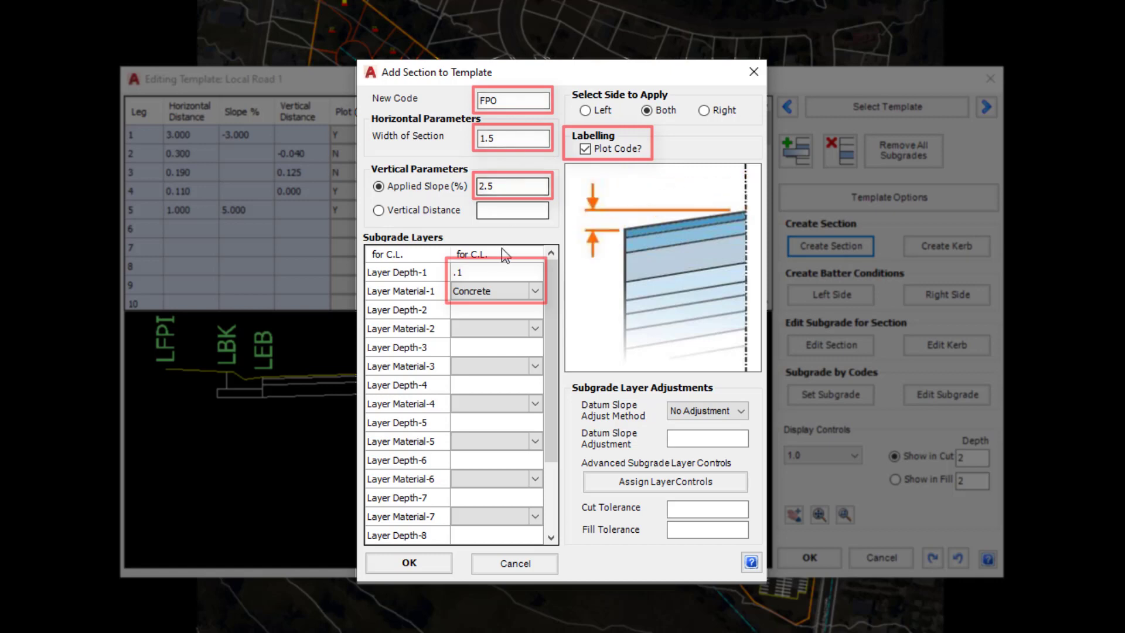
left_click(497, 288)
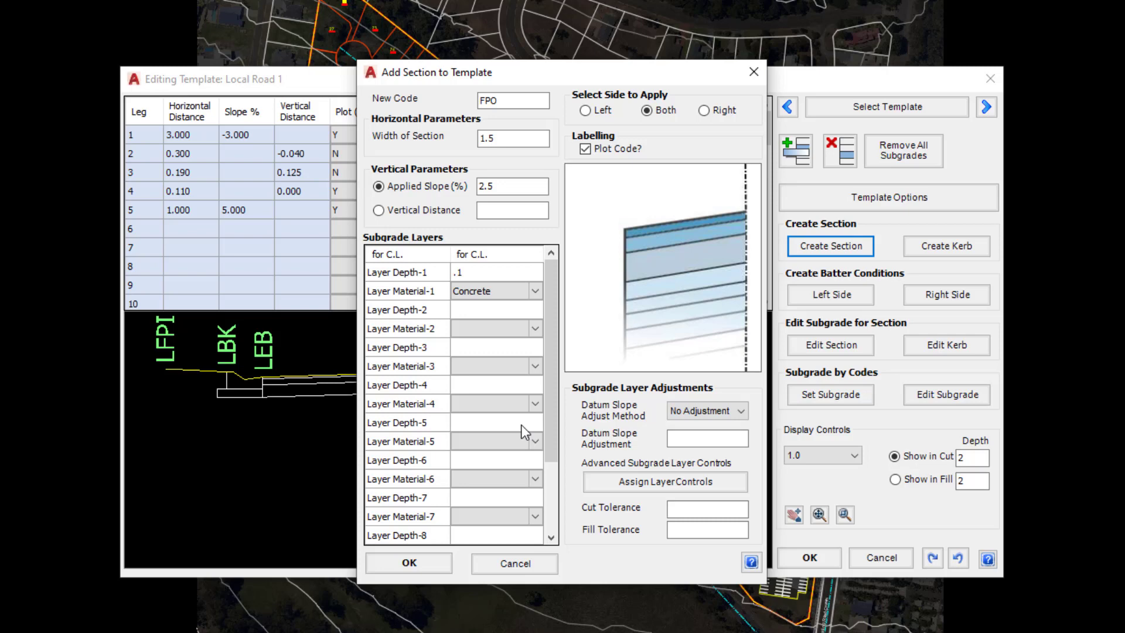
left_click(425, 565)
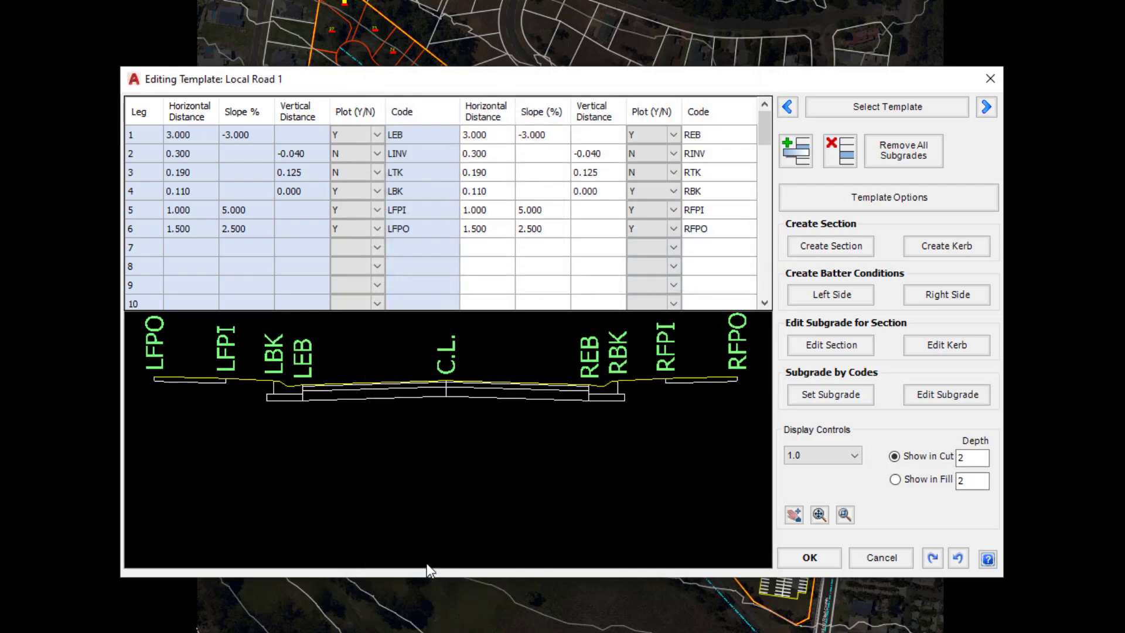
Create slope batters on the left-hand side with a cut slope of 1 and a fill slope of 1.
left_click(852, 296)
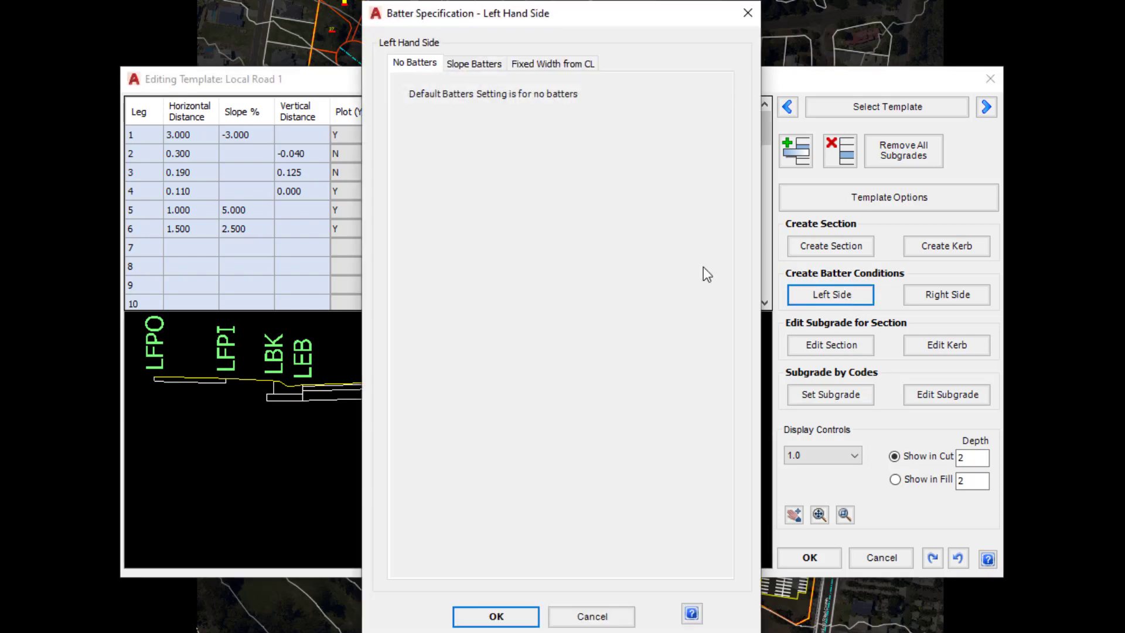
left_click(469, 65)
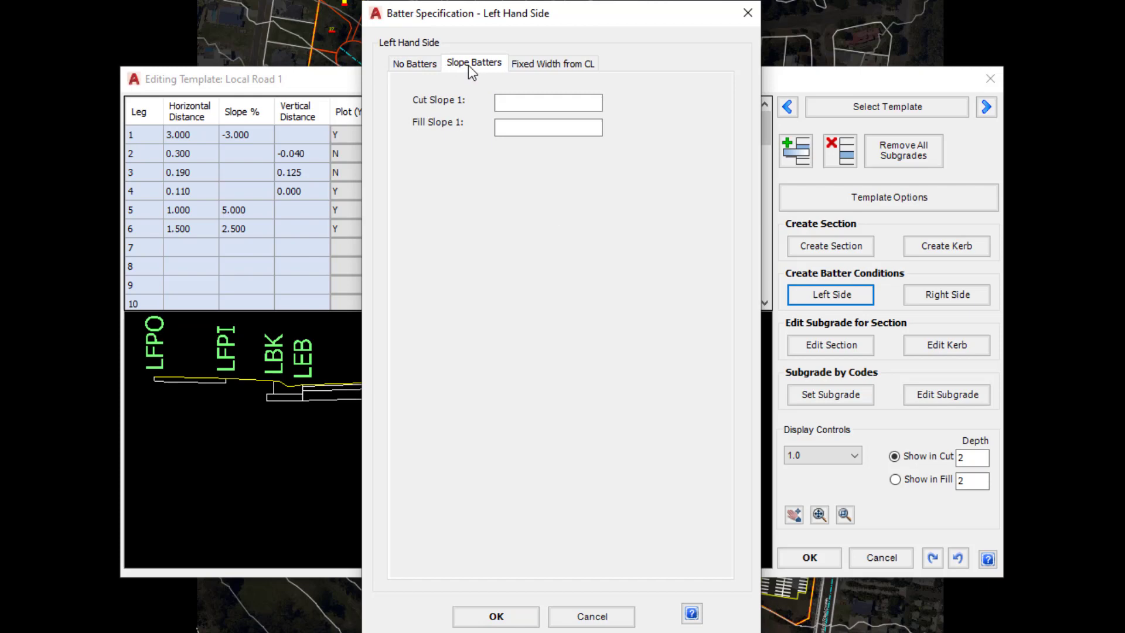
left_click(527, 103)
type("1")
left_click(520, 125)
type("1")
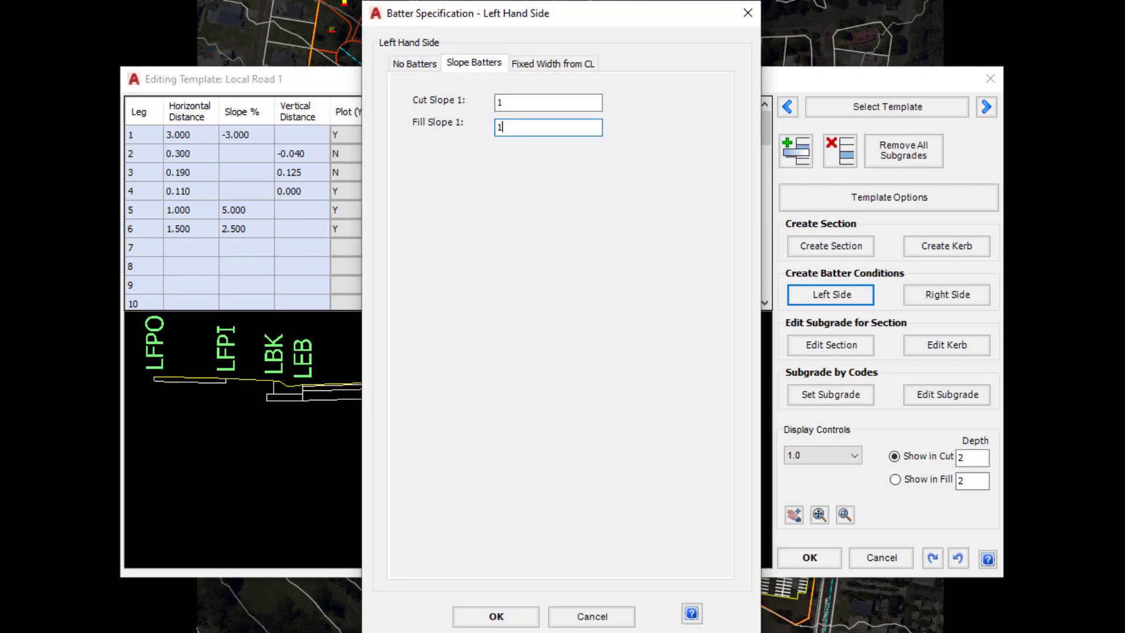
left_click(533, 67)
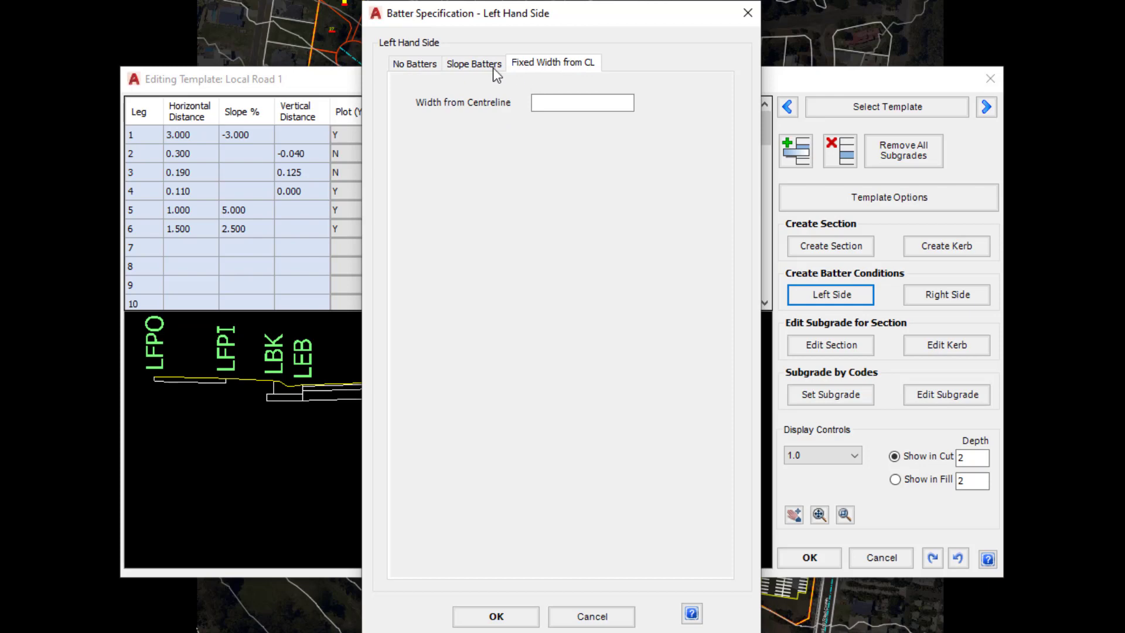
left_click(436, 63)
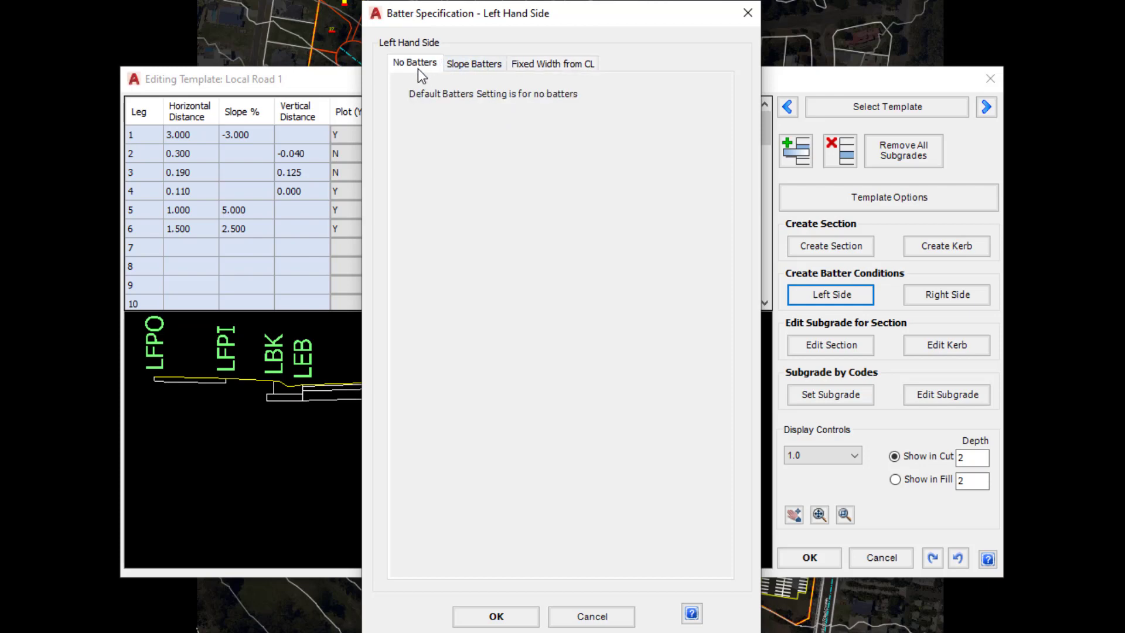
left_click(476, 65)
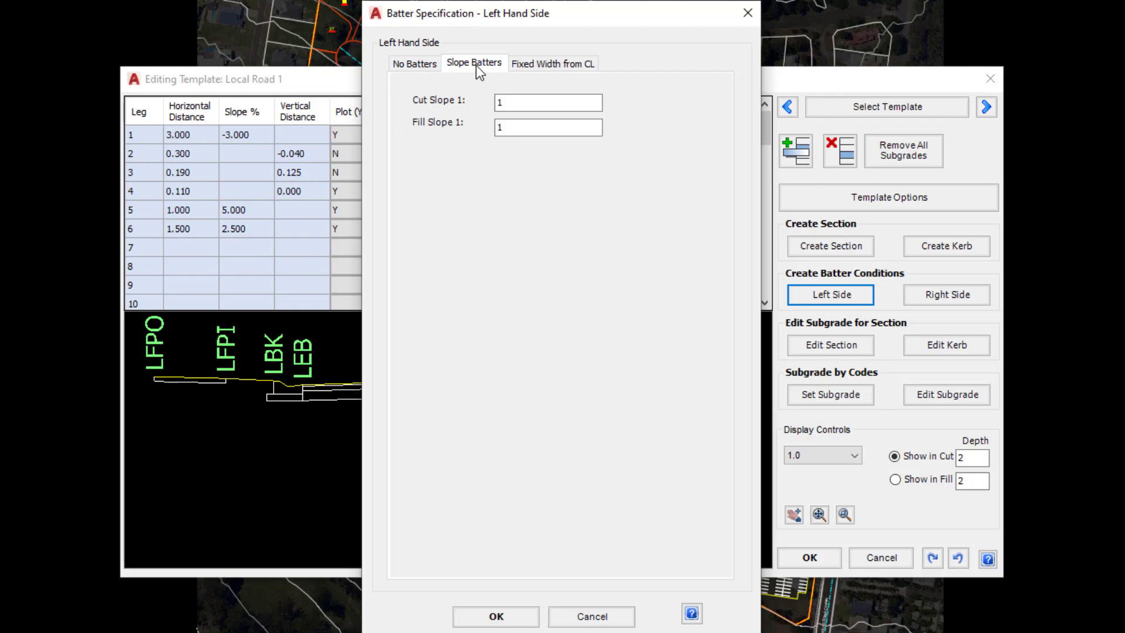
left_click(496, 615)
Create slope batters on the right-hand side with a cut slope of 1 and a fill slope of 1.
left_click(933, 301)
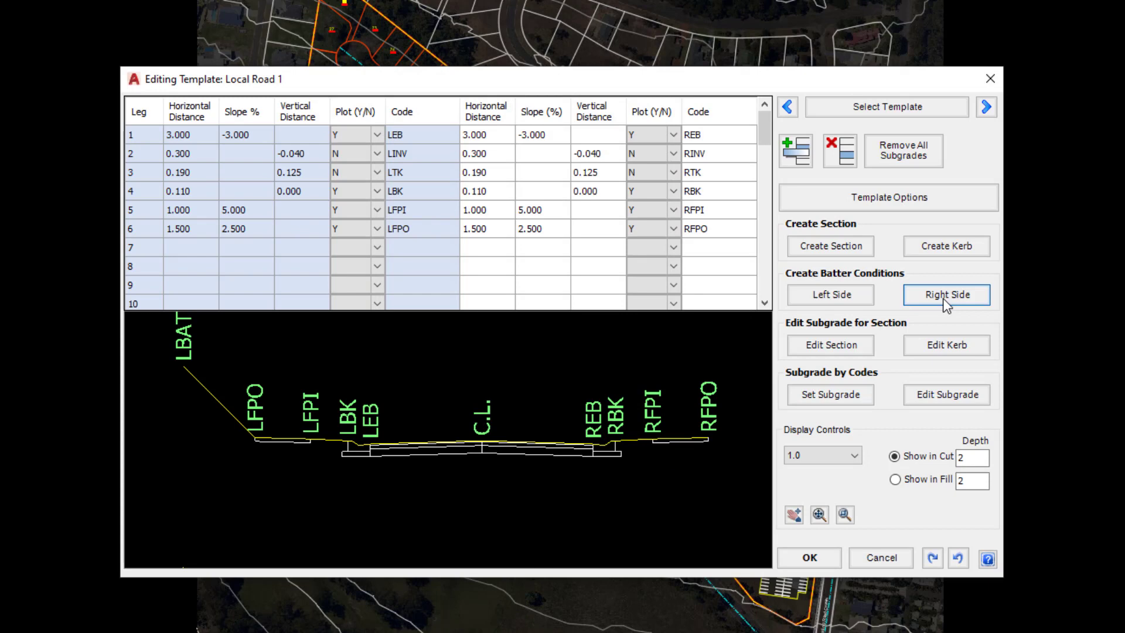
left_click(480, 64)
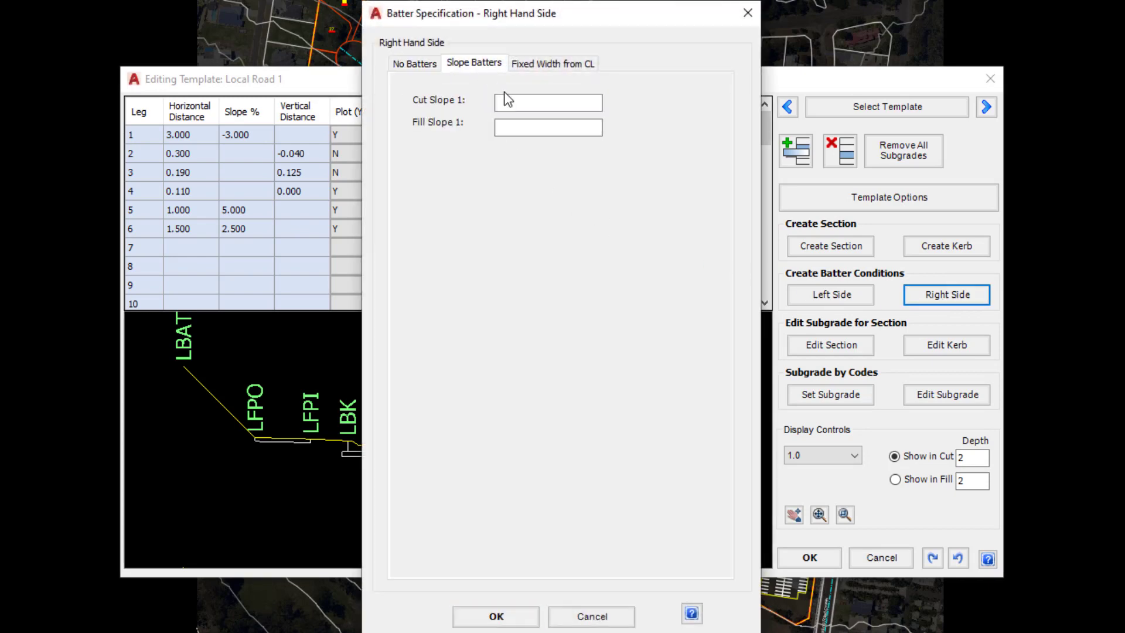
type("1")
left_click(515, 126)
type("1")
left_click(496, 616)
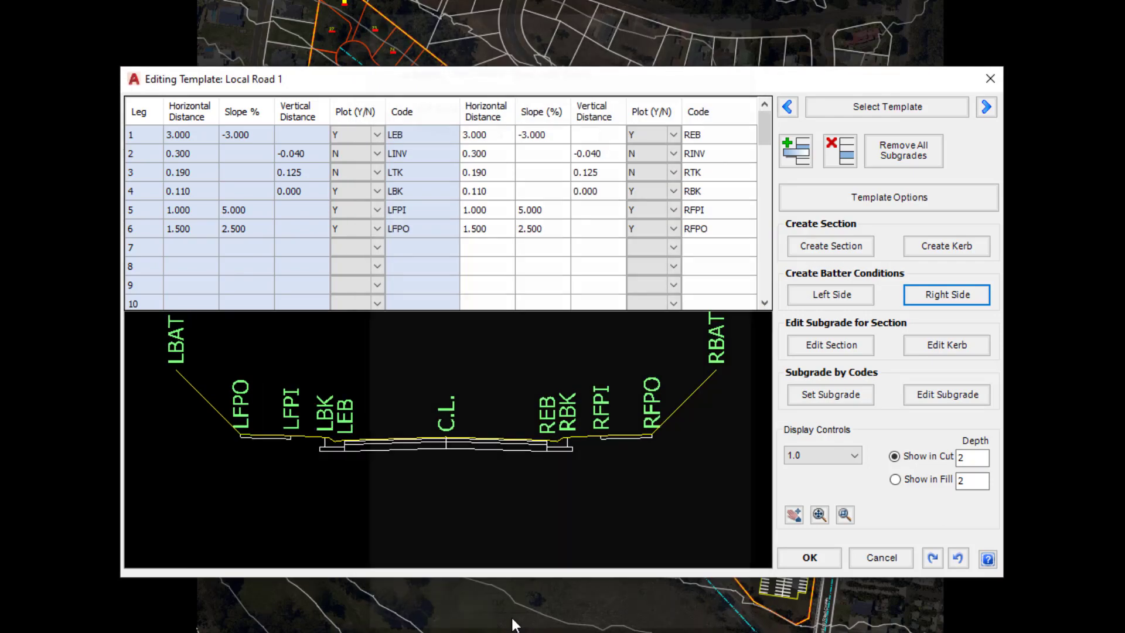